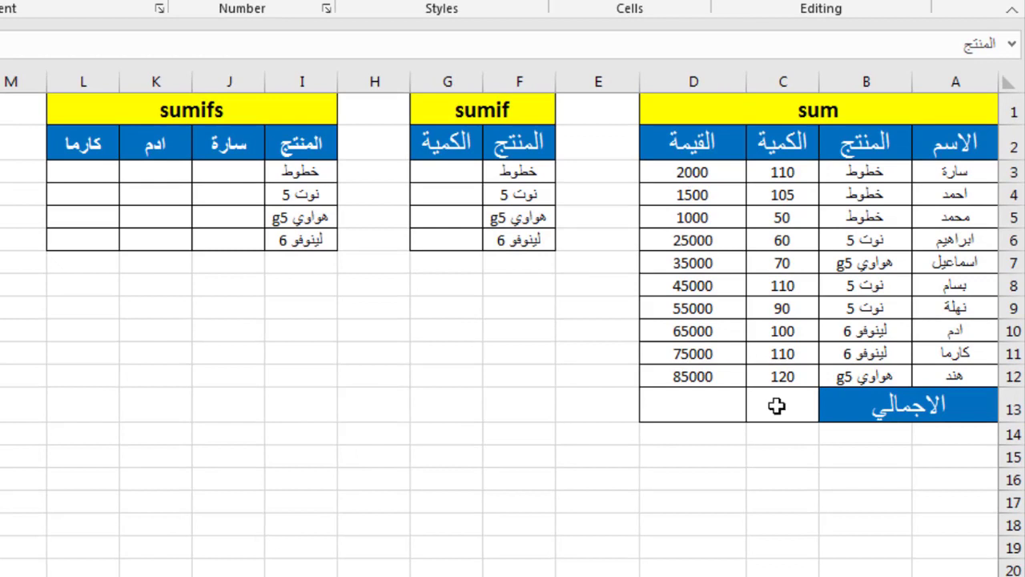
Step: AutoSum the quantities C3:C12 into C13, giving a total of 925
{"action": "left_click", "coordinate": [778, 407]}
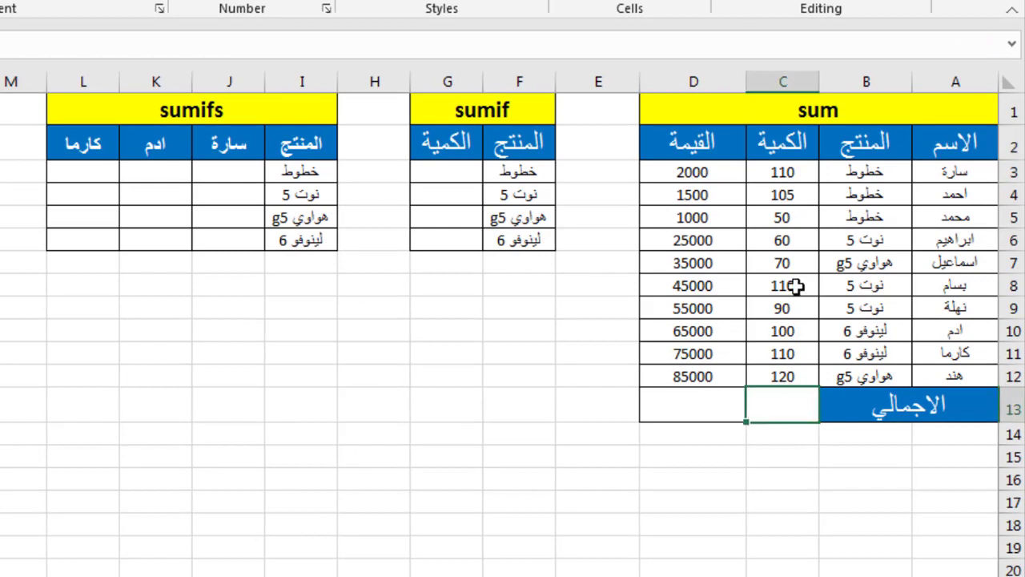
{"action": "left_click", "coordinate": [709, 403]}
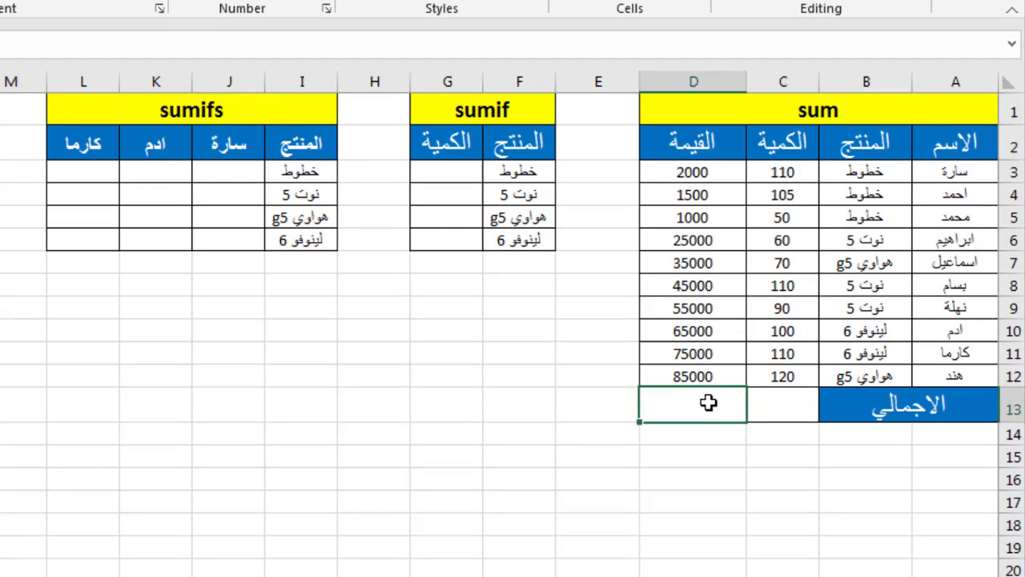
{"action": "left_click", "coordinate": [785, 407]}
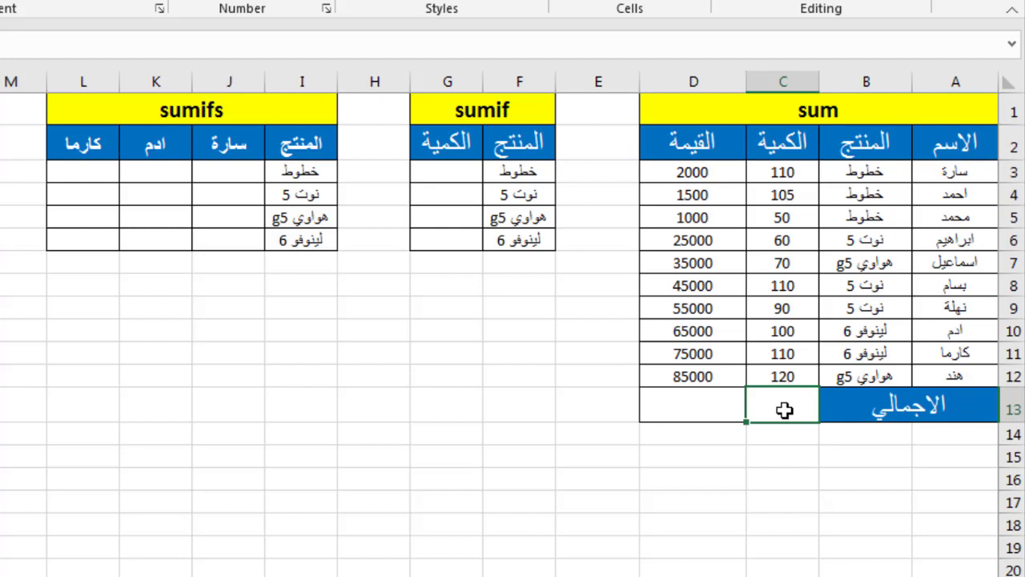
{"action": "key", "text": "alt+equal"}
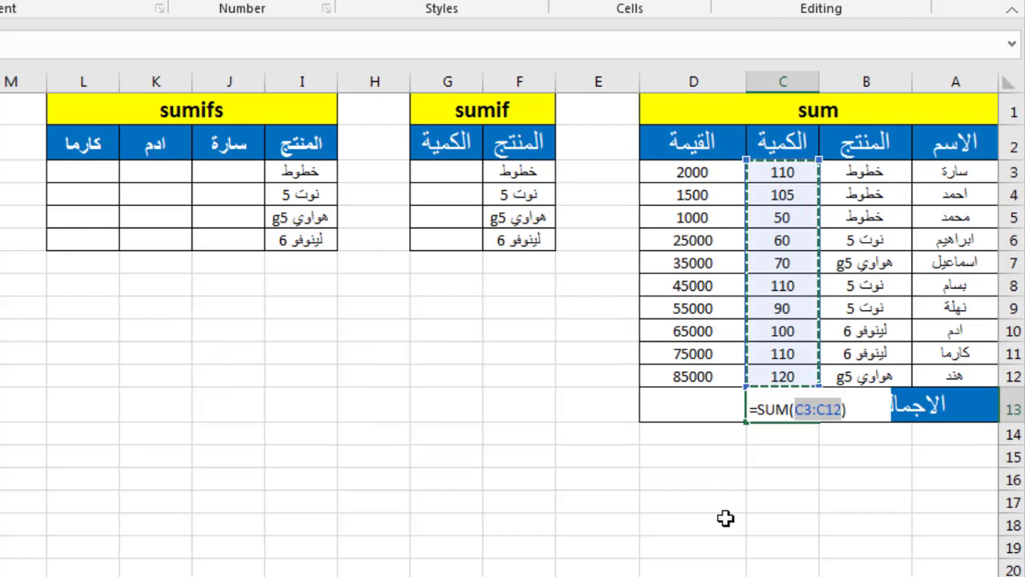
{"action": "key", "text": "Return"}
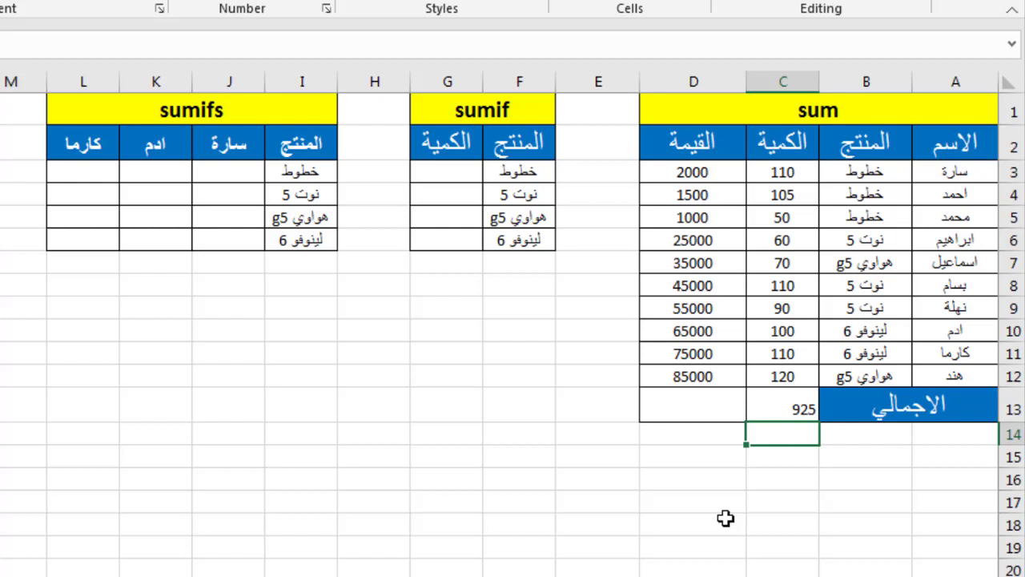
{"action": "key", "text": "Up"}
{"action": "key", "text": "Delete"}
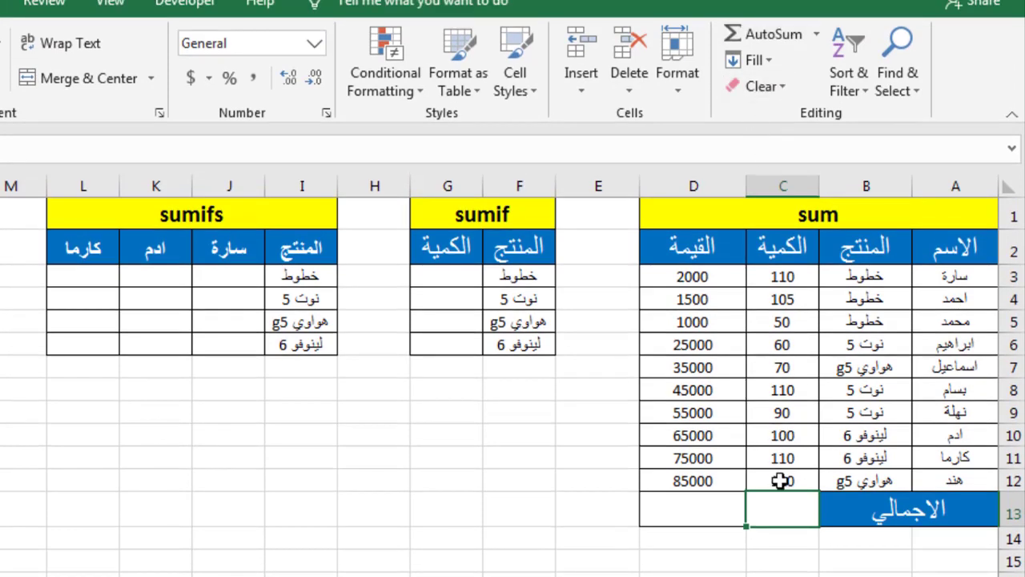
{"action": "left_click", "coordinate": [766, 36]}
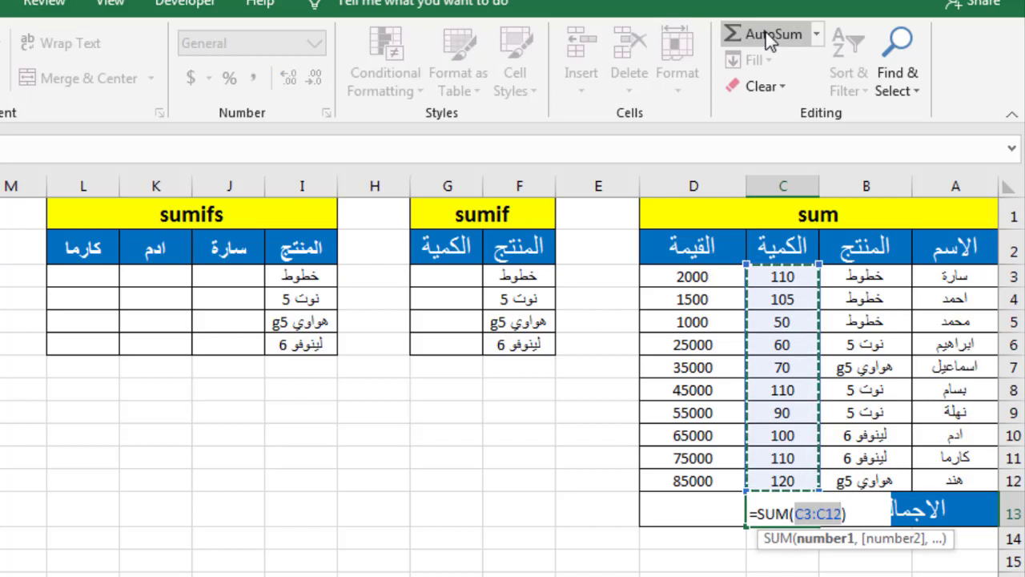
{"action": "key", "text": "Return"}
Step: Rewrite the C13 total as a typed =SUM(C3:C12) formula
{"action": "key", "text": "Up"}
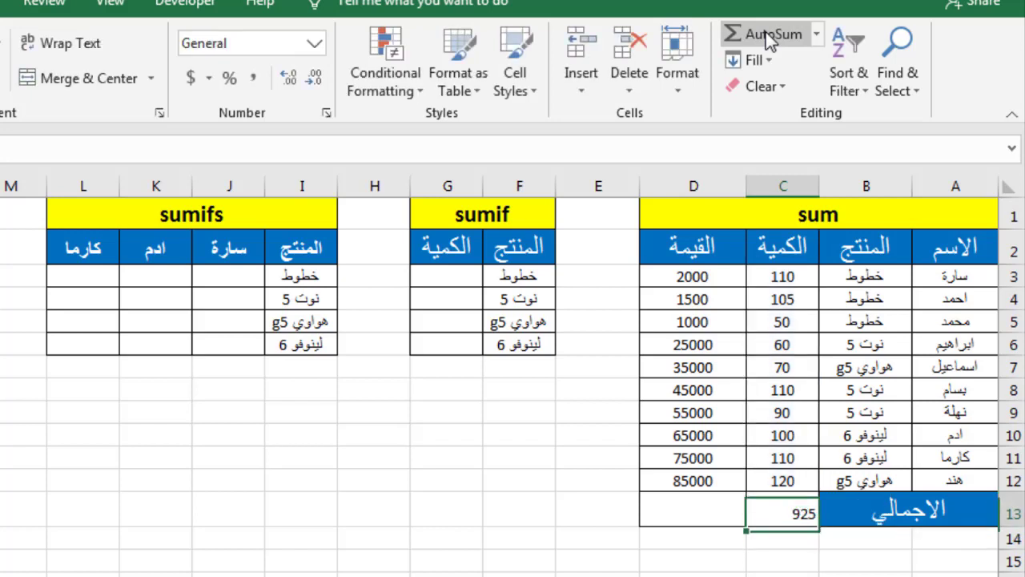
{"action": "type", "text": "="}
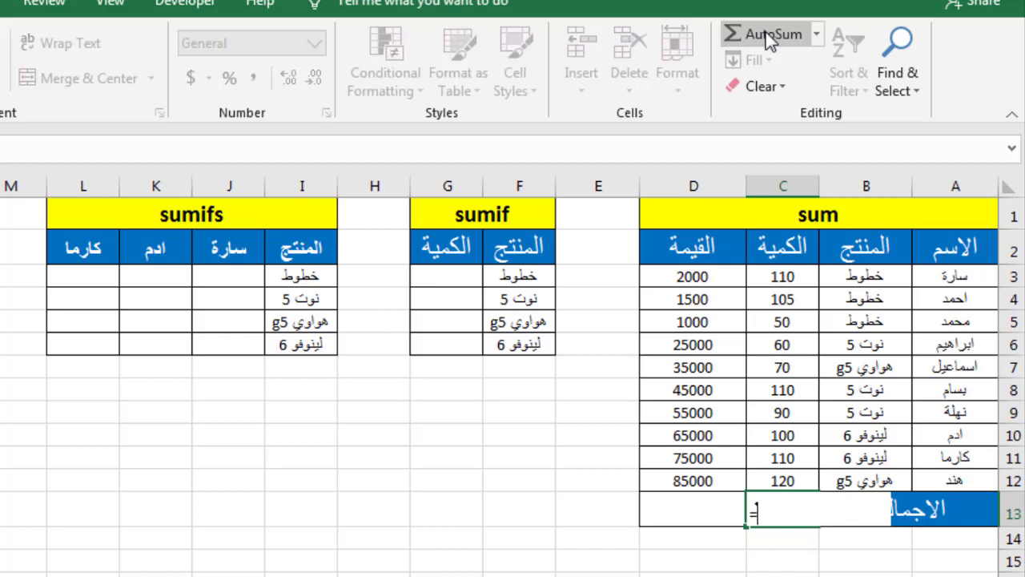
{"action": "type", "text": "s"}
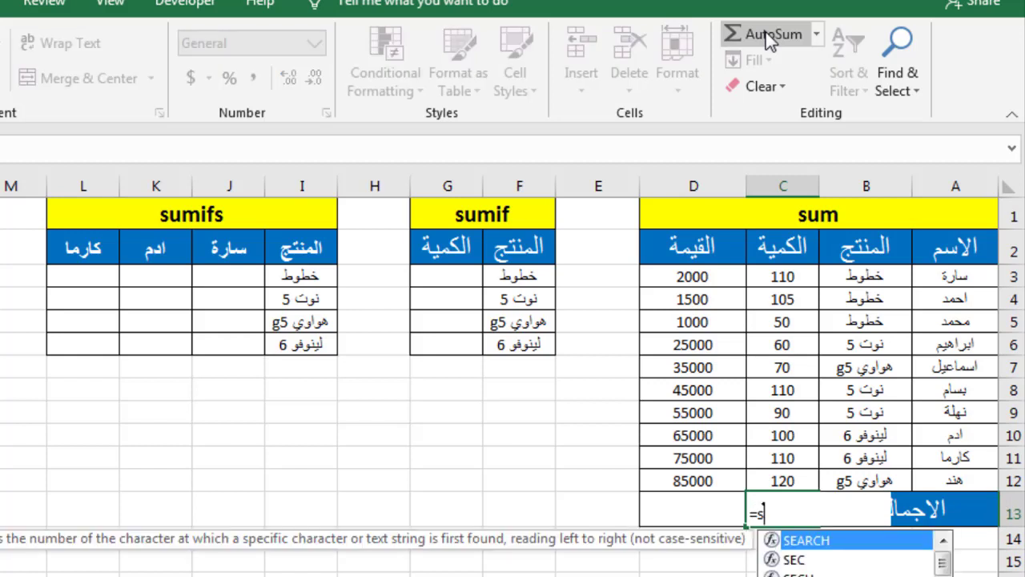
{"action": "type", "text": "um("}
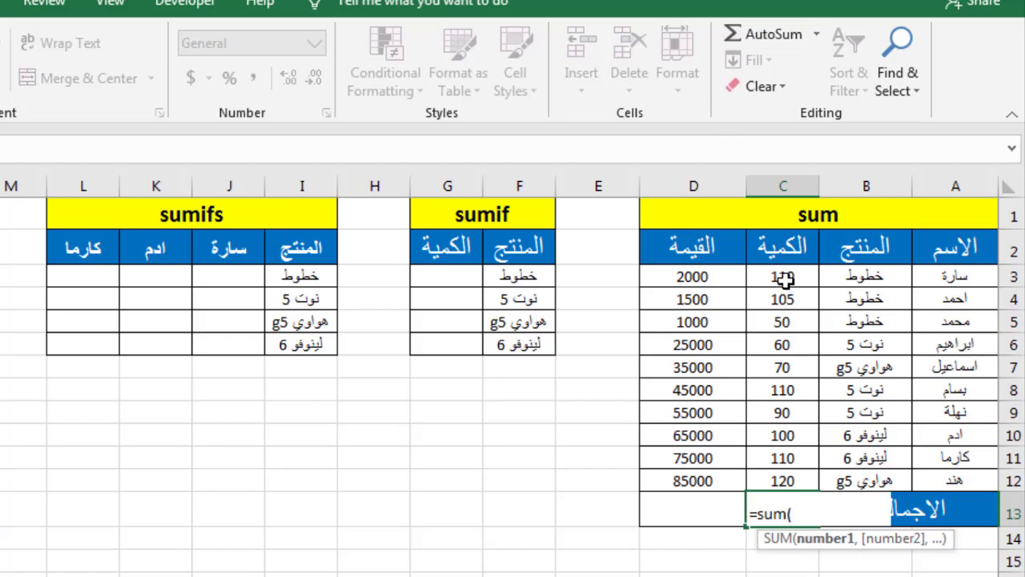
{"action": "mouse_move", "coordinate": [785, 287]}
{"action": "left_mouse_down"}
{"action": "mouse_move", "coordinate": [790, 500]}
{"action": "mouse_move", "coordinate": [787, 481]}
{"action": "left_mouse_up"}
{"action": "key", "text": "Return"}
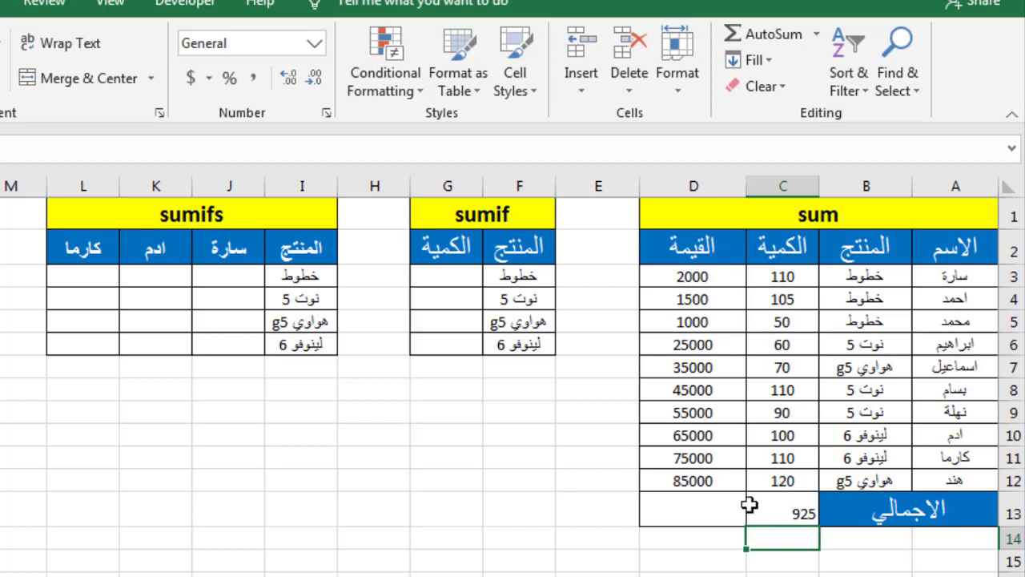
Step: AutoSum D3:D12 into D13 for a value total of 389500
{"action": "left_click", "coordinate": [706, 506]}
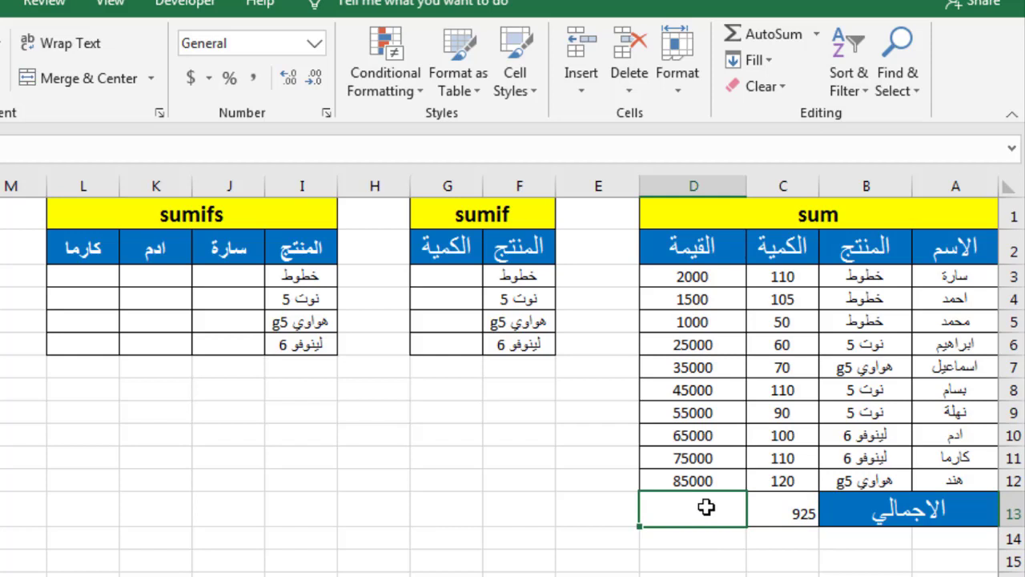
{"action": "key", "text": "alt+equal"}
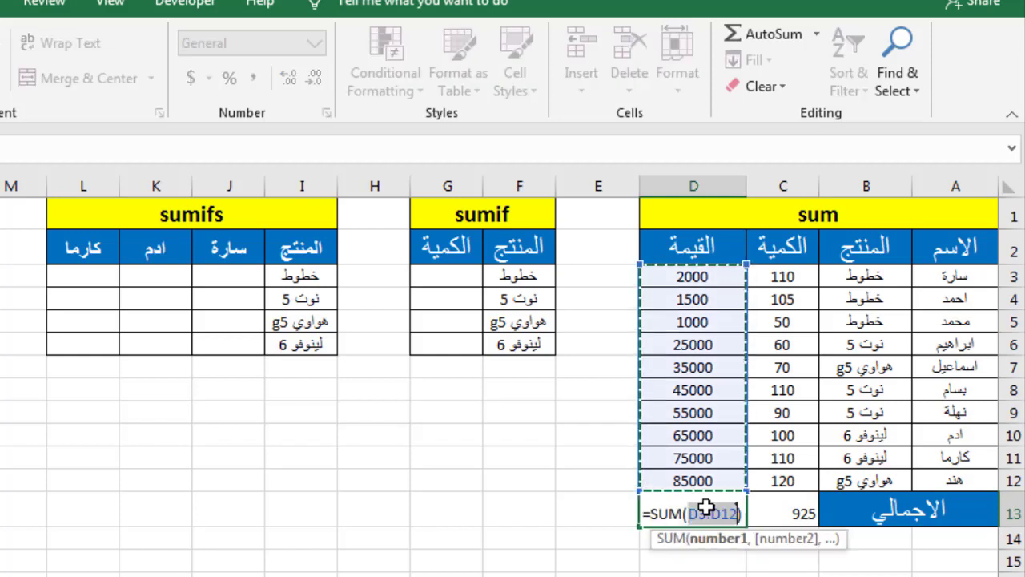
{"action": "key", "text": "Return"}
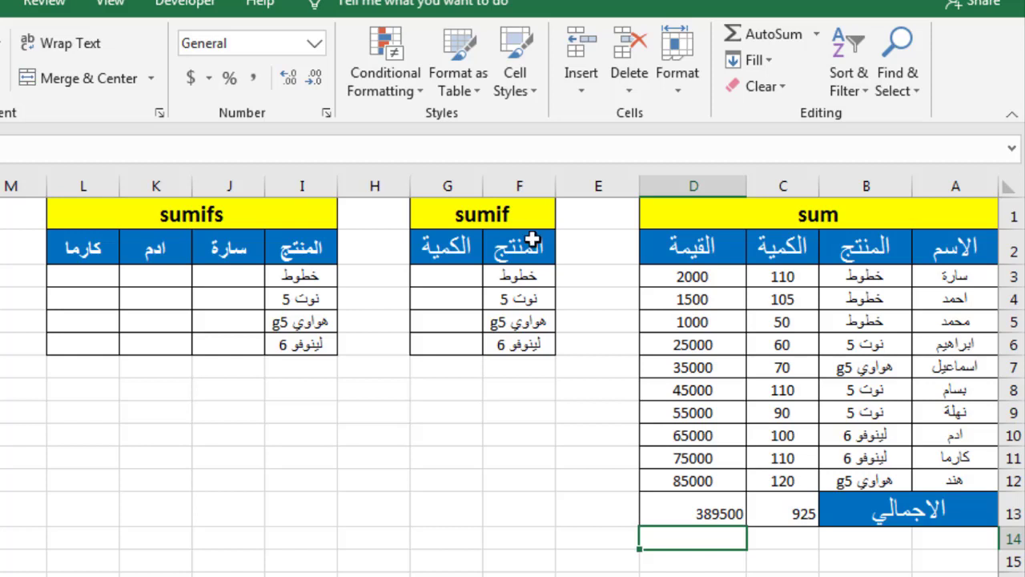
Step: Widen column G and start a =sumif( formula in G3
{"action": "left_click", "coordinate": [473, 275]}
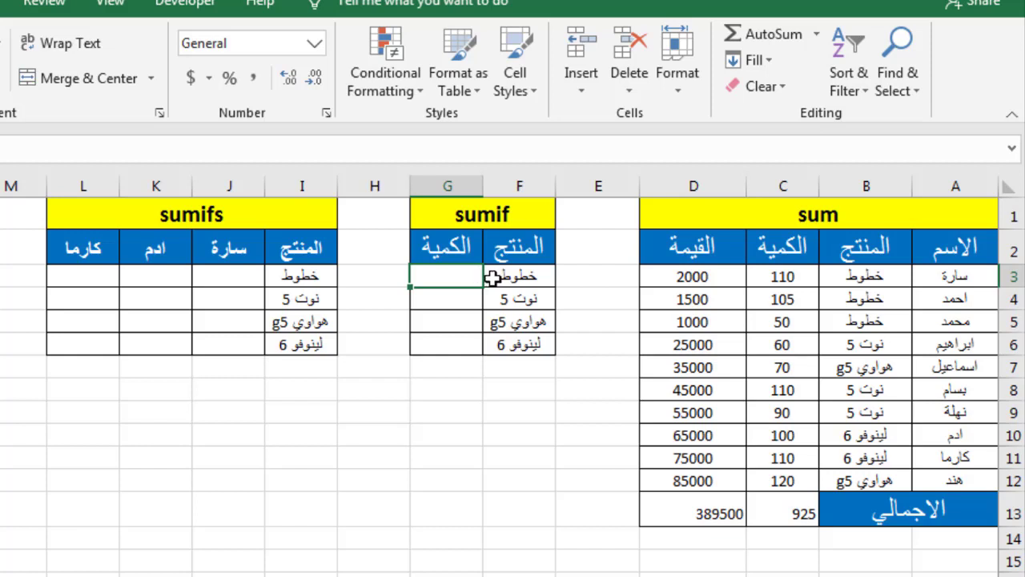
{"action": "left_click", "coordinate": [493, 278]}
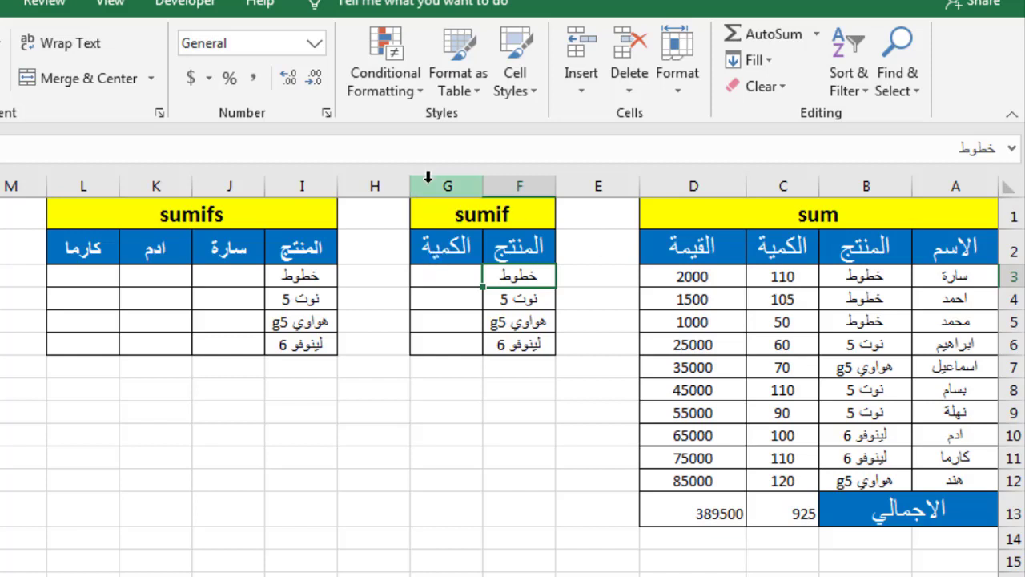
{"action": "left_click_drag", "start_coordinate": [411, 188], "coordinate": [358, 187]}
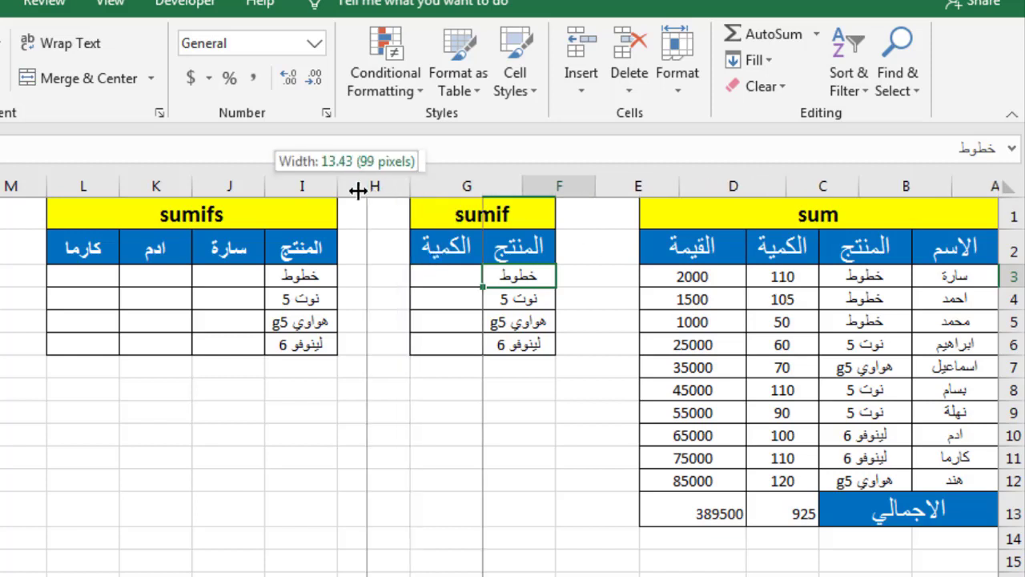
{"action": "left_click", "coordinate": [423, 277]}
{"action": "type", "text": "=s"}
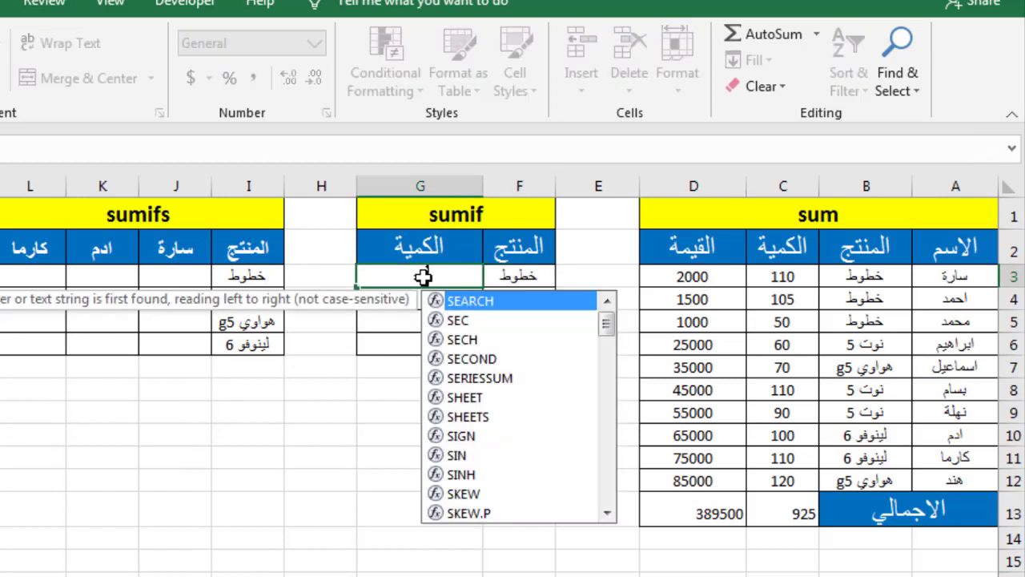
{"action": "type", "text": "umif"}
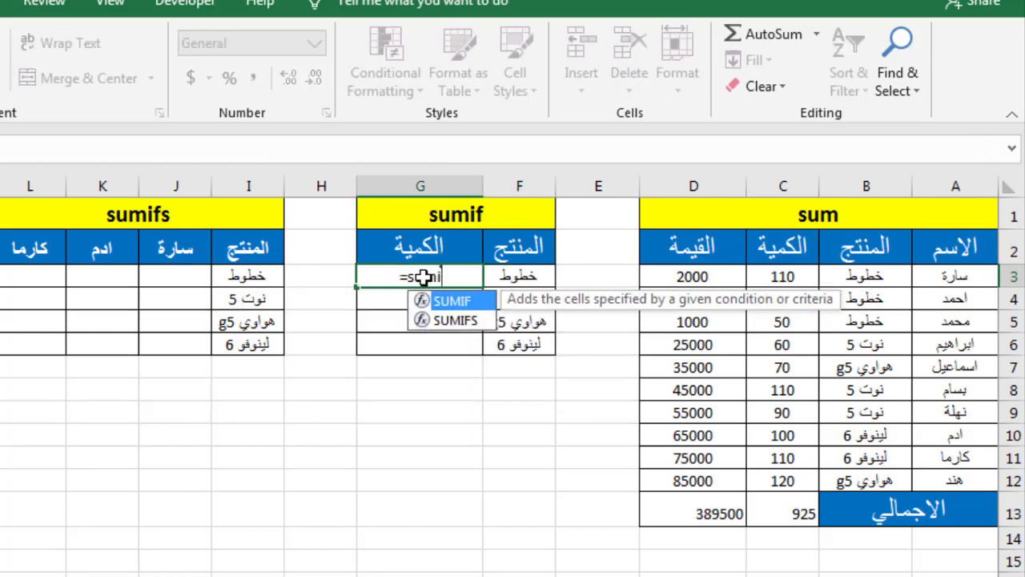
{"action": "type", "text": "("}
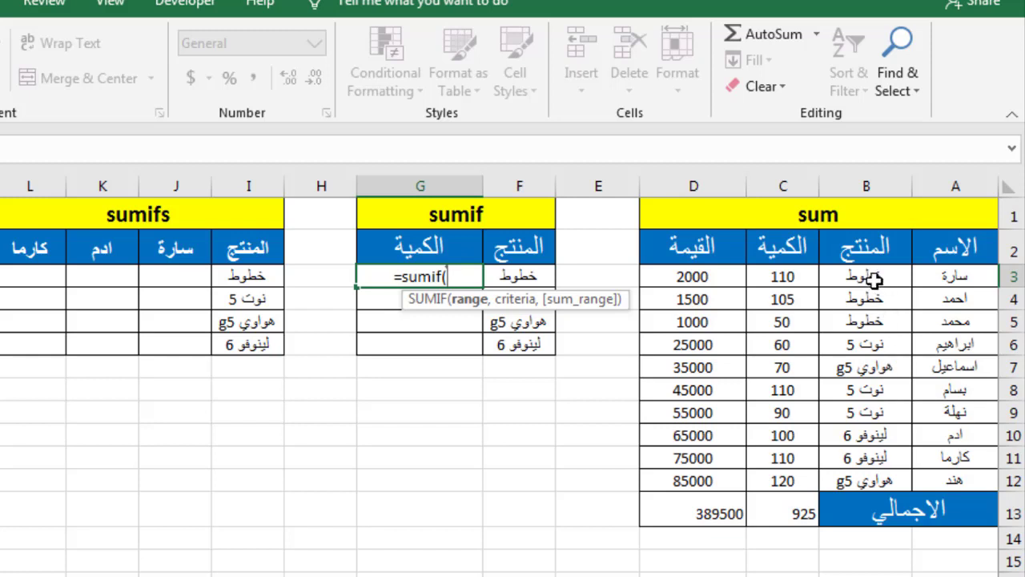
Step: Complete G3 as =SUMIF(B3:B12,F3,C3:C12), giving 265 for خطوط
{"action": "left_click_drag", "start_coordinate": [874, 278], "coordinate": [874, 478]}
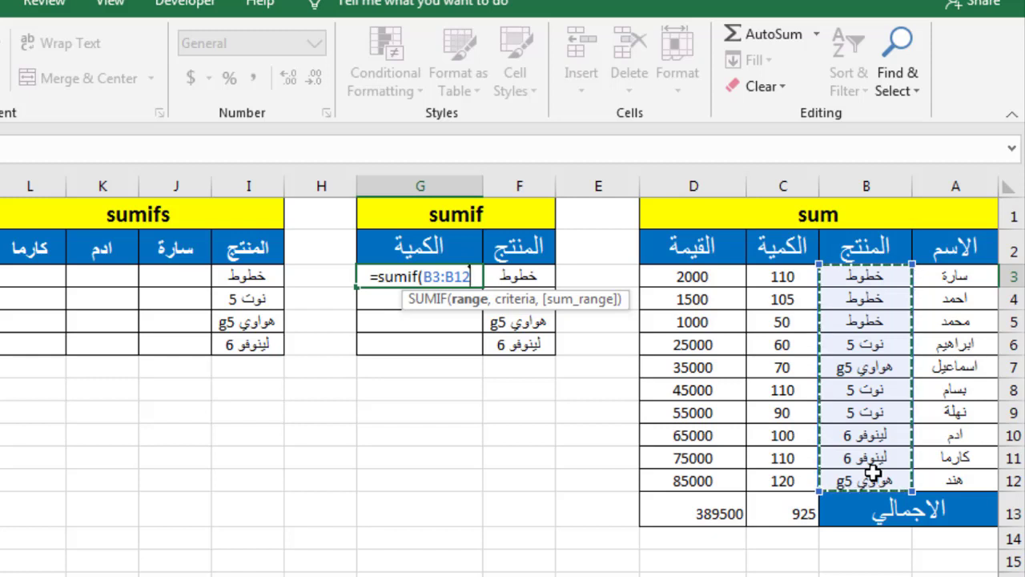
{"action": "type", "text": ","}
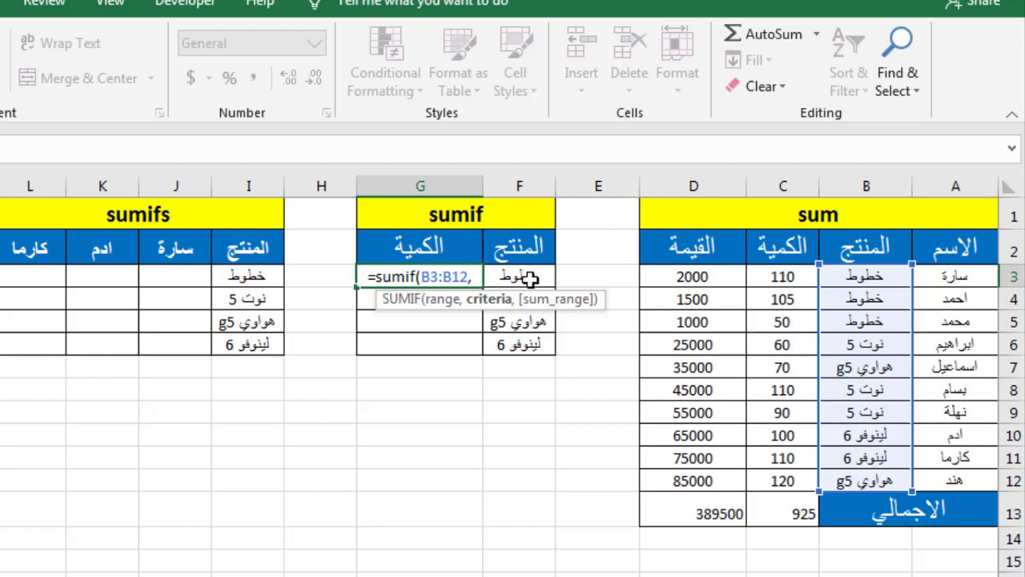
{"action": "type", "text": "\""}
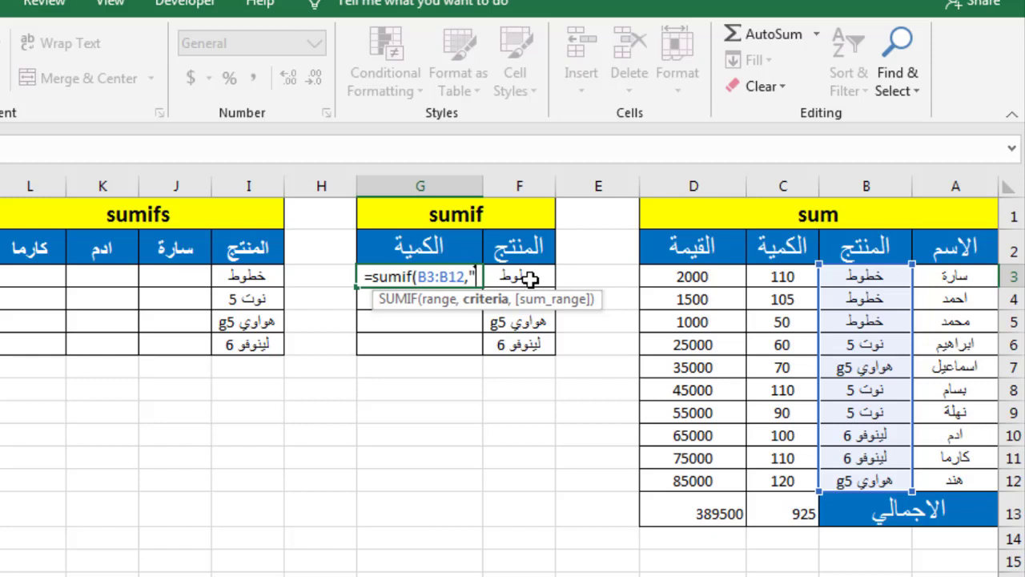
{"action": "type", "text": "خطوط"}
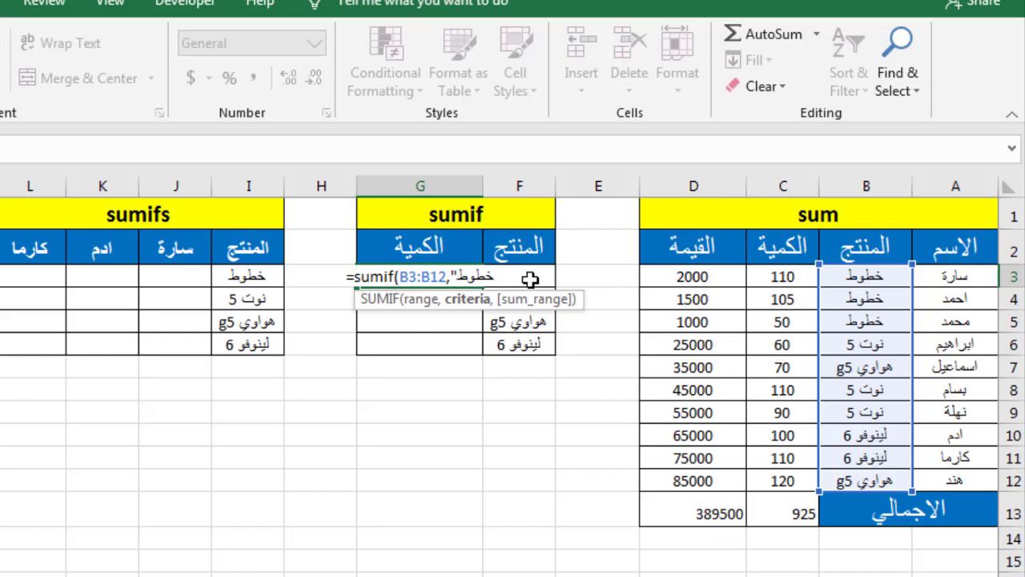
{"action": "type", "text": "\""}
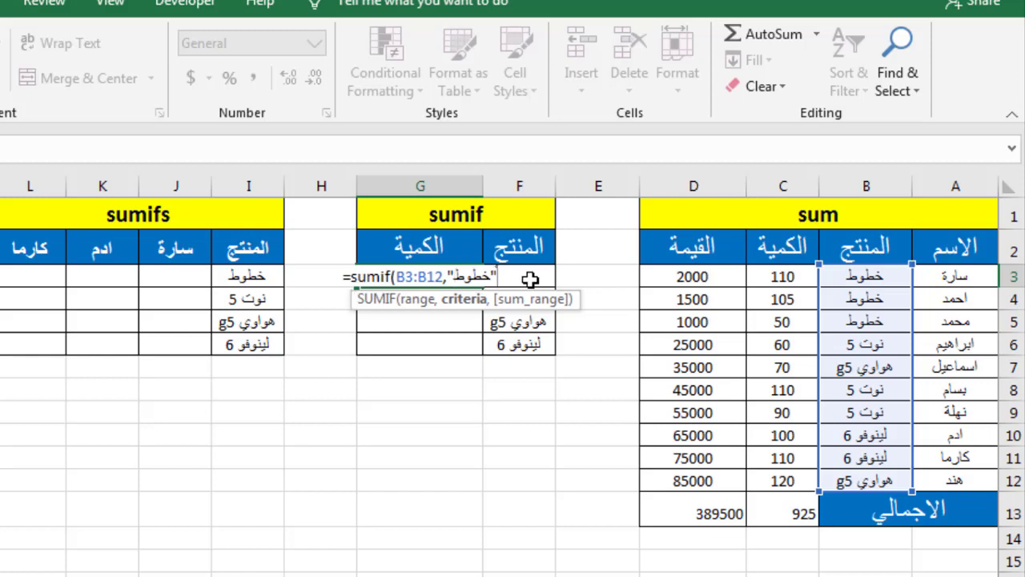
{"action": "key", "text": "BackSpace"}
{"action": "key", "text": "BackSpace"}
{"action": "key", "text": "BackSpace"}
{"action": "key", "text": "BackSpace"}
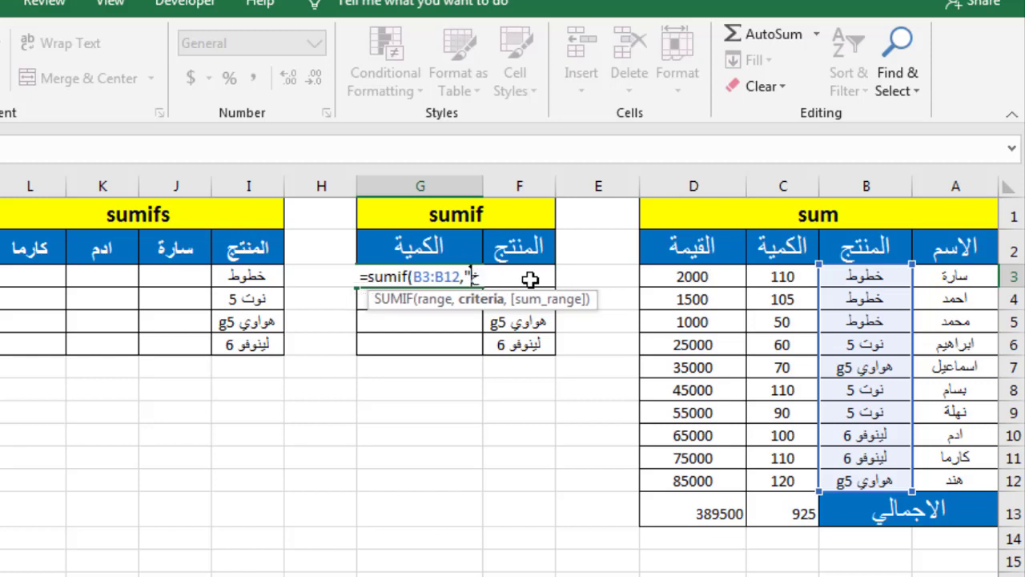
{"action": "key", "text": "BackSpace"}
{"action": "key", "text": "BackSpace"}
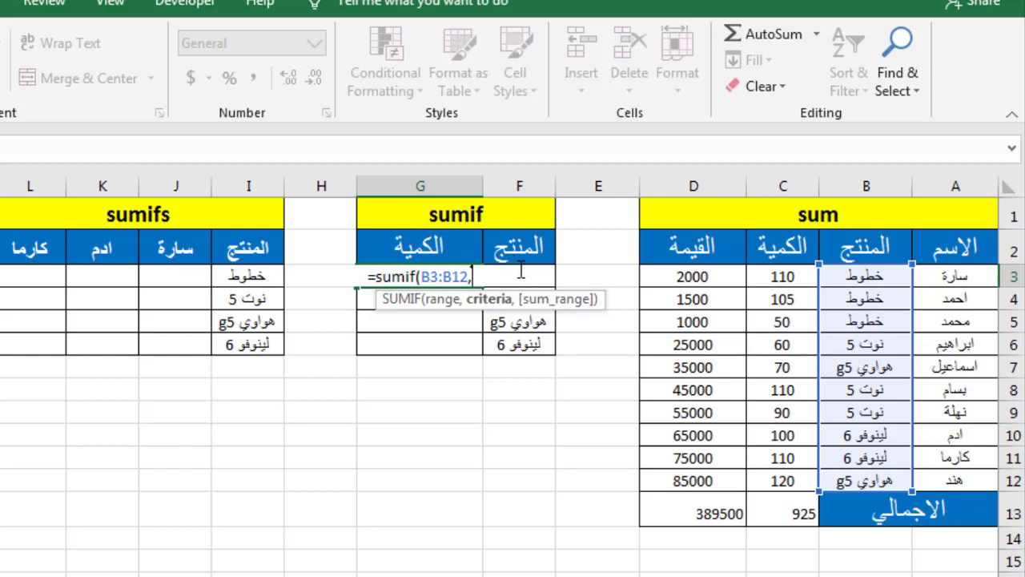
{"action": "left_click", "coordinate": [583, 278]}
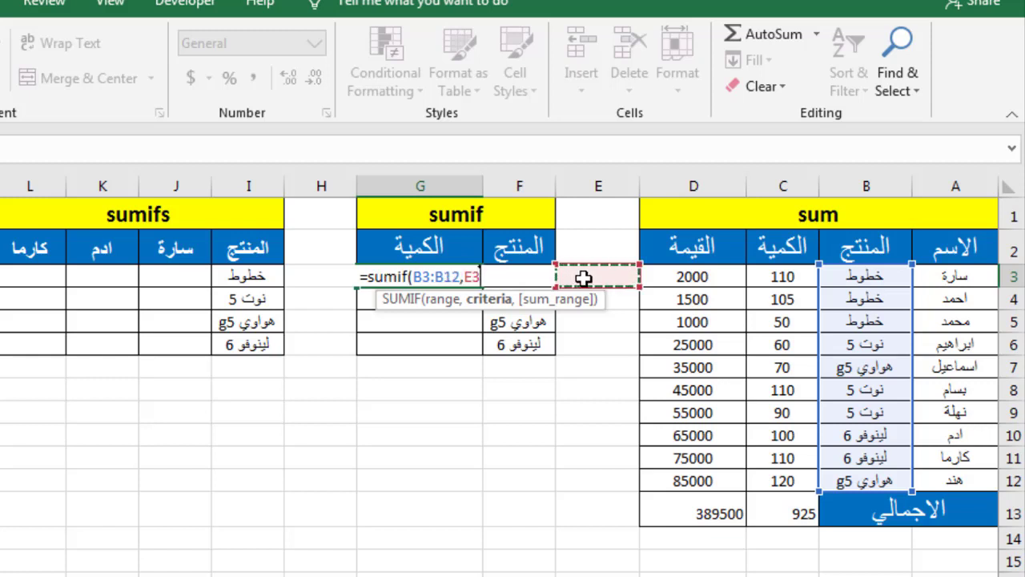
{"action": "key", "text": "Left"}
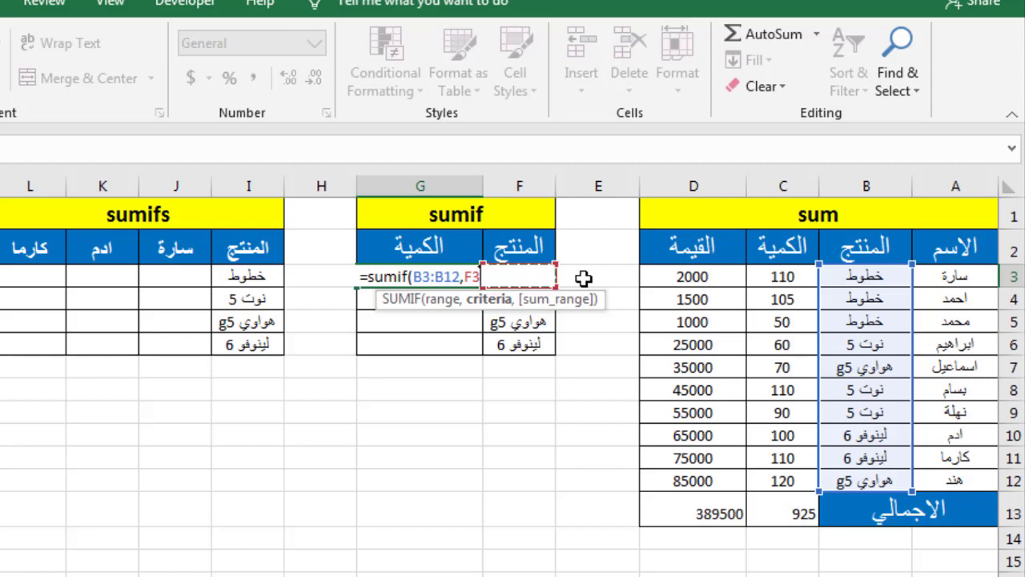
{"action": "type", "text": ","}
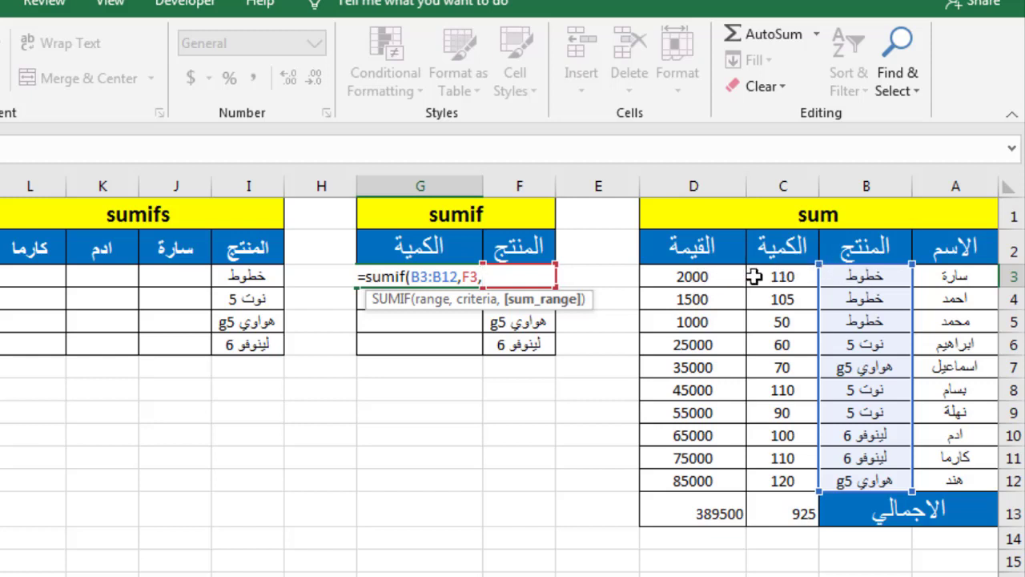
{"action": "mouse_move", "coordinate": [774, 277]}
{"action": "left_mouse_down"}
{"action": "mouse_move", "coordinate": [789, 463]}
{"action": "mouse_move", "coordinate": [779, 484]}
{"action": "left_mouse_up"}
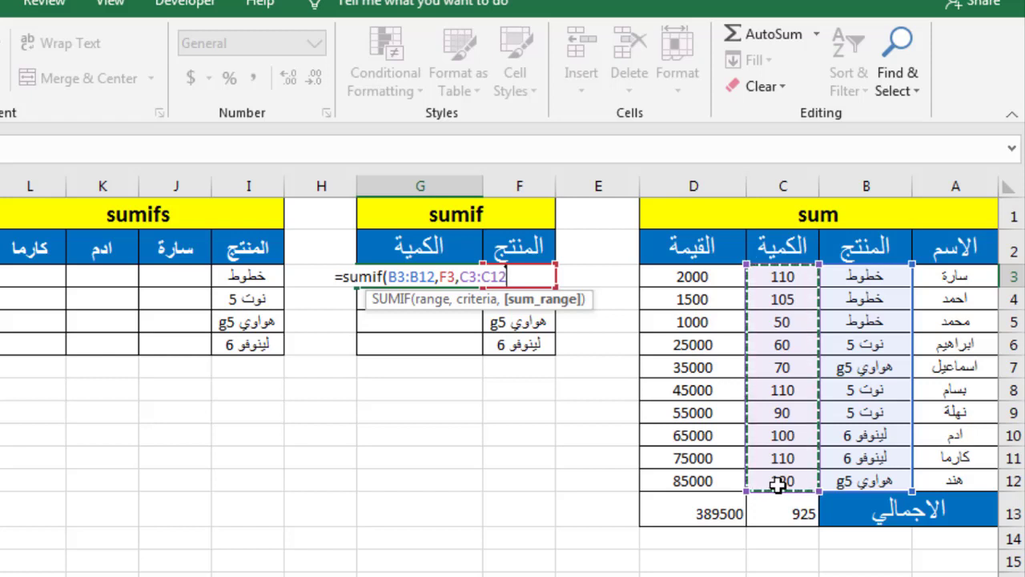
{"action": "key", "text": "Return"}
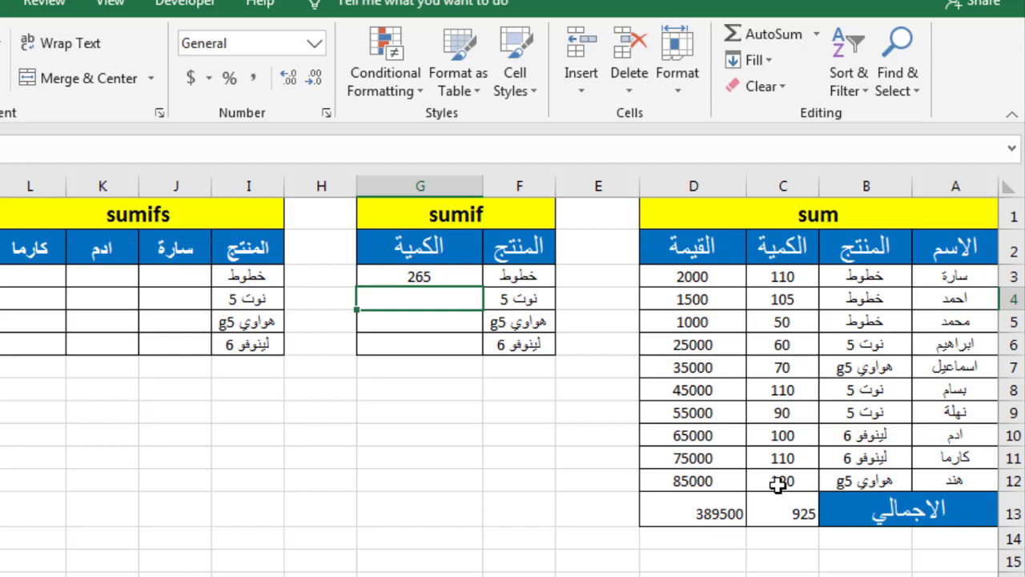
Step: Select the خطوط quantities C3:C5 to verify the 265 total and inspect the formula
{"action": "left_click", "coordinate": [789, 277]}
{"action": "left_click_drag", "start_coordinate": [790, 277], "coordinate": [789, 319]}
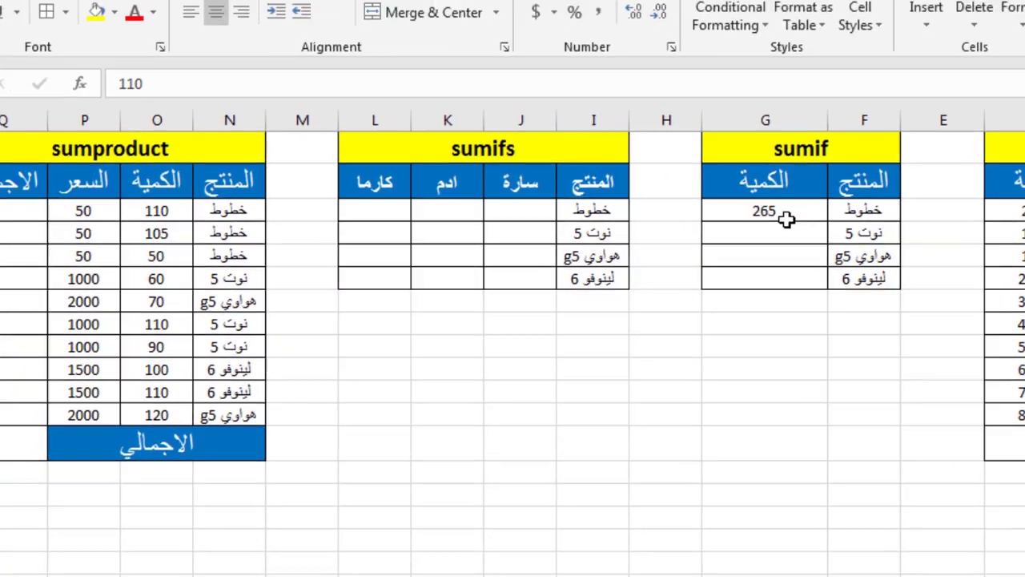
{"action": "left_click", "coordinate": [441, 76]}
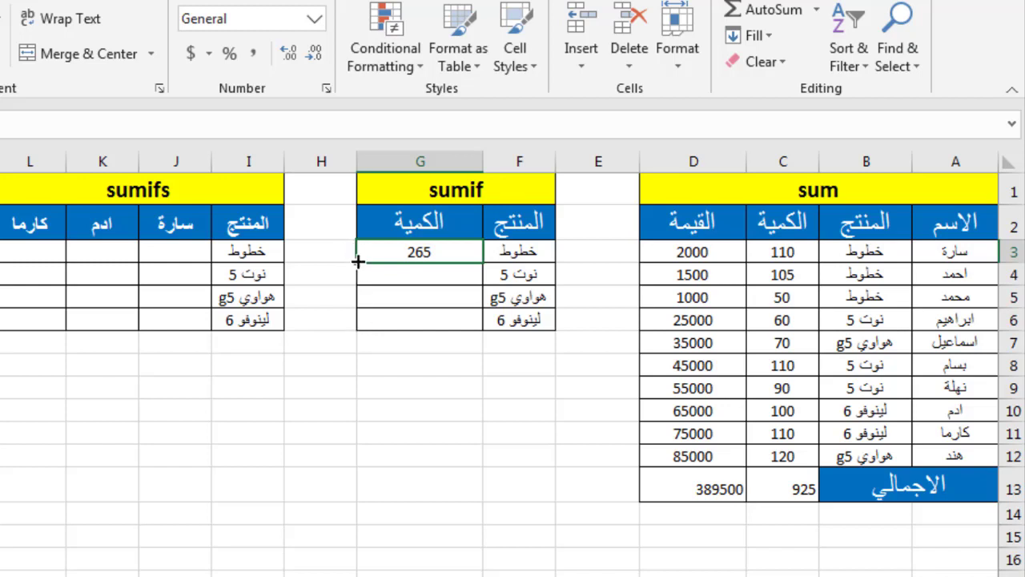
Step: Fill the SUMIF from G3 down to G6, giving 260, 190 and 210
{"action": "left_click_drag", "start_coordinate": [359, 260], "coordinate": [361, 328]}
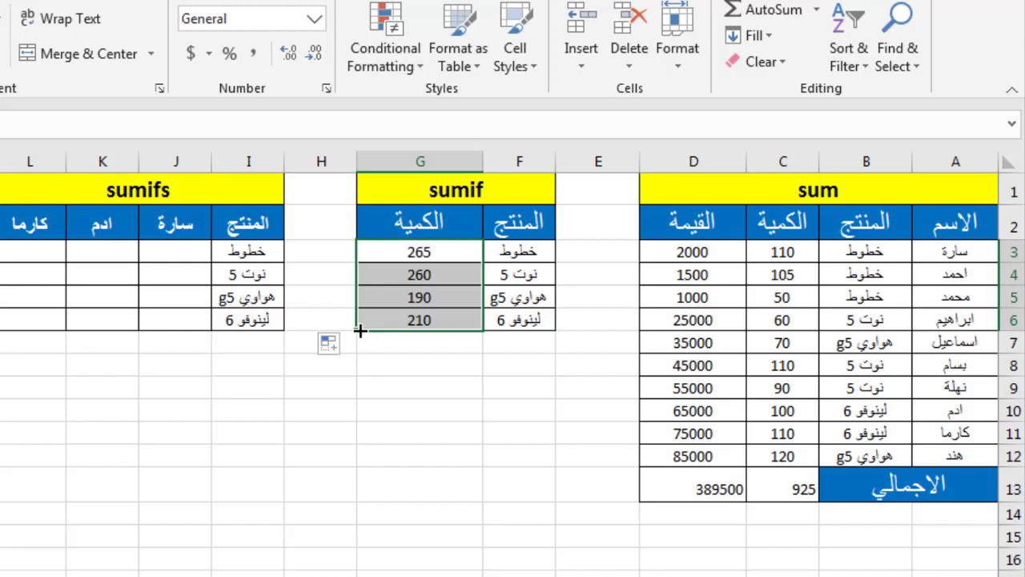
{"action": "left_click", "coordinate": [429, 255]}
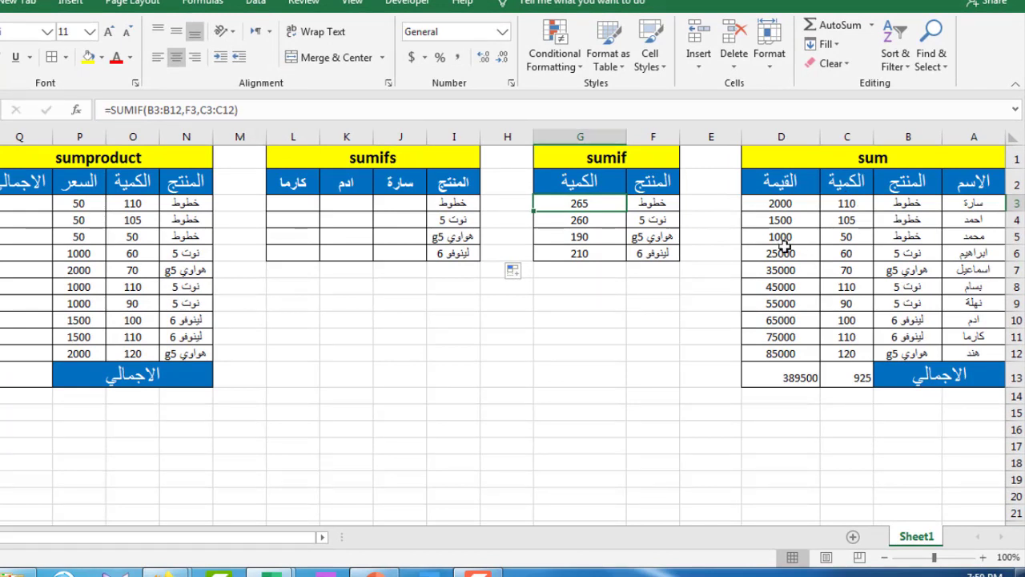
{"action": "left_click", "coordinate": [575, 221]}
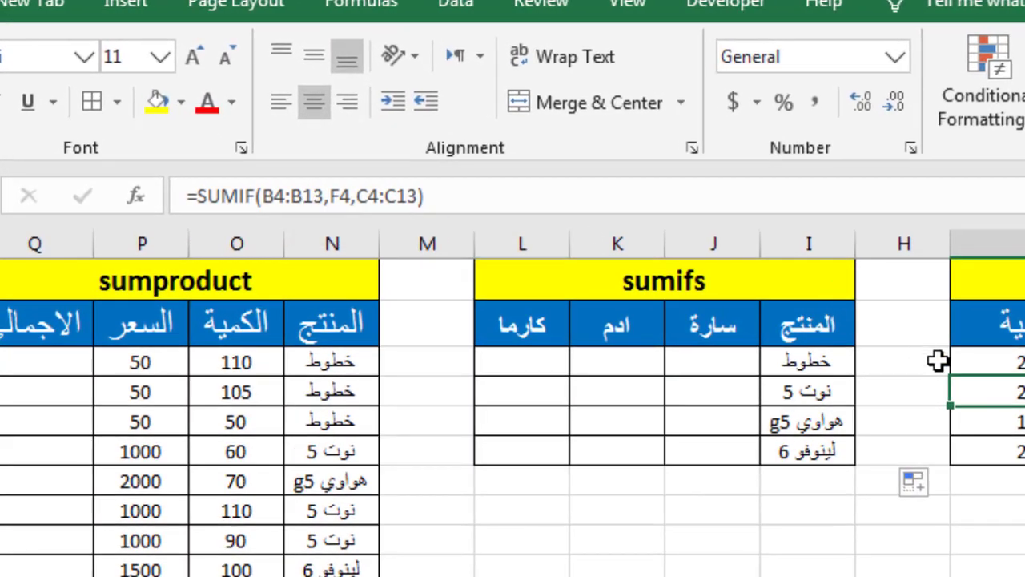
{"action": "left_click", "coordinate": [874, 329]}
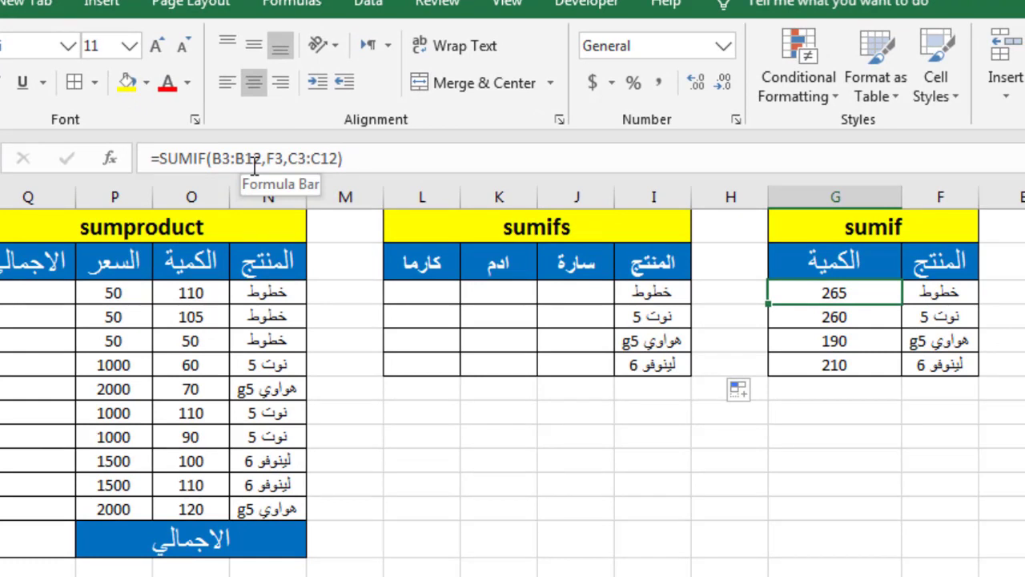
{"action": "key", "text": "Down"}
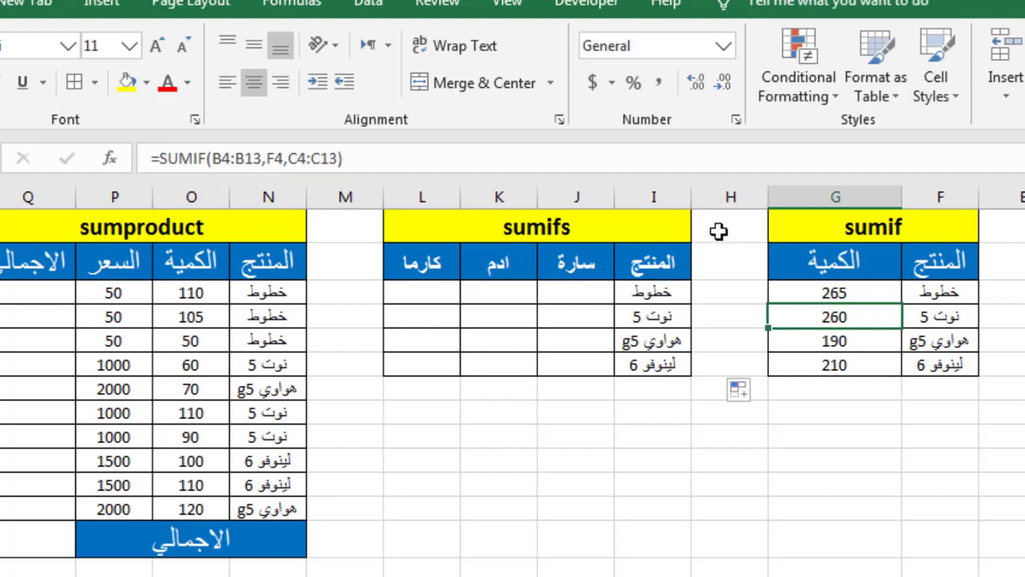
{"action": "left_click", "coordinate": [783, 294]}
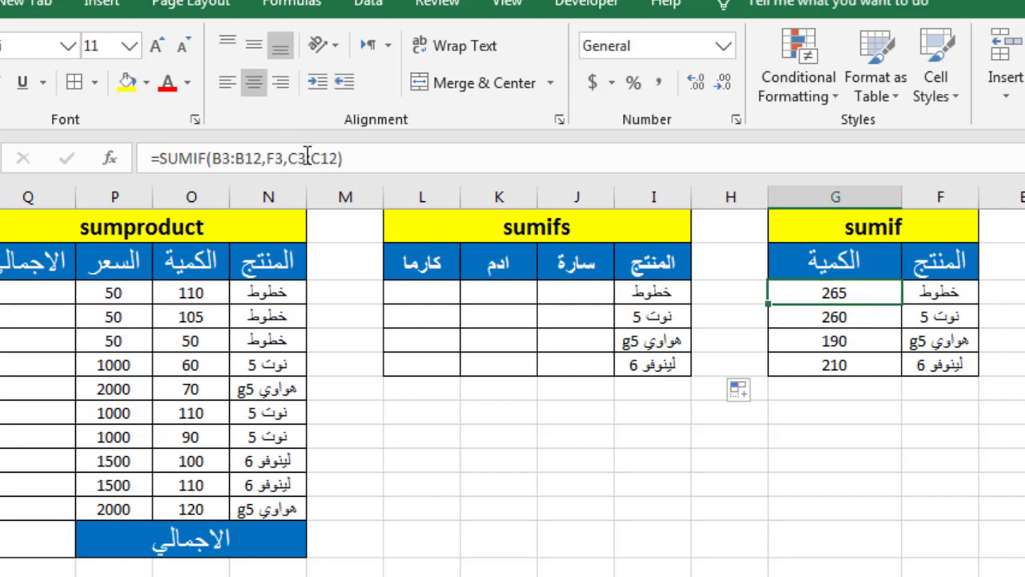
{"action": "left_click", "coordinate": [818, 318]}
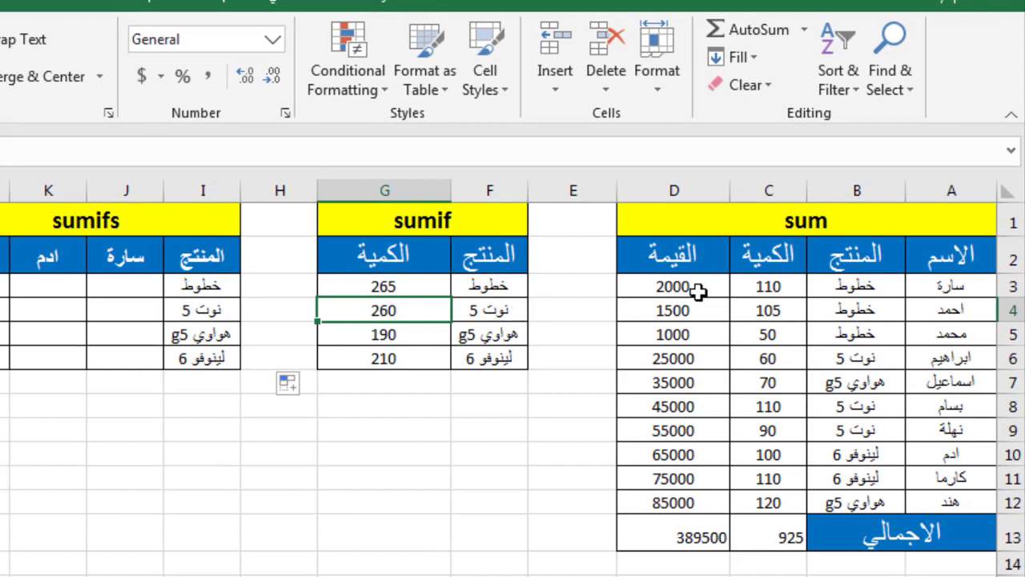
Step: Review the product ranges in column B and make row 4 taller
{"action": "left_click", "coordinate": [868, 311]}
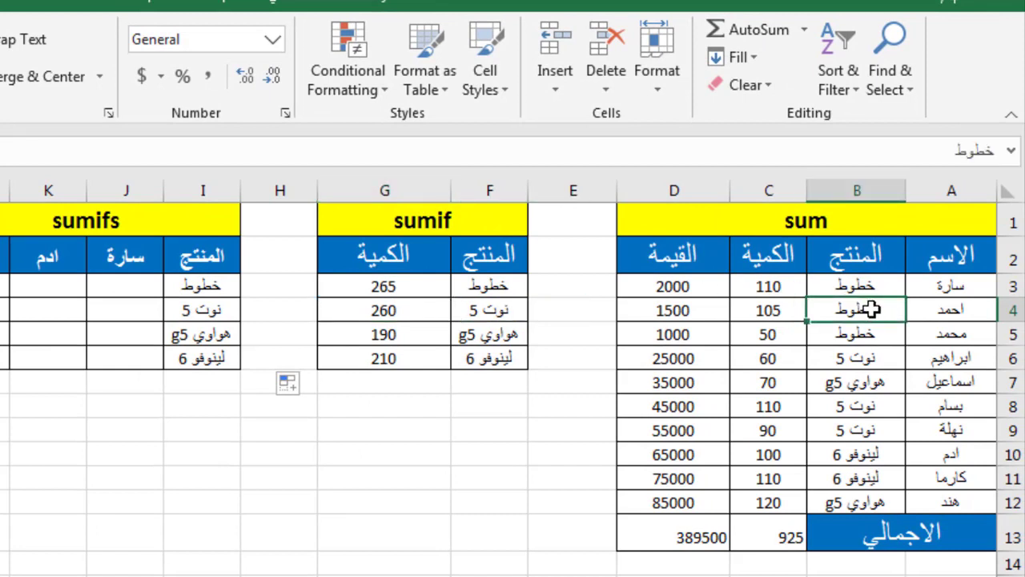
{"action": "left_click_drag", "start_coordinate": [871, 310], "coordinate": [873, 490]}
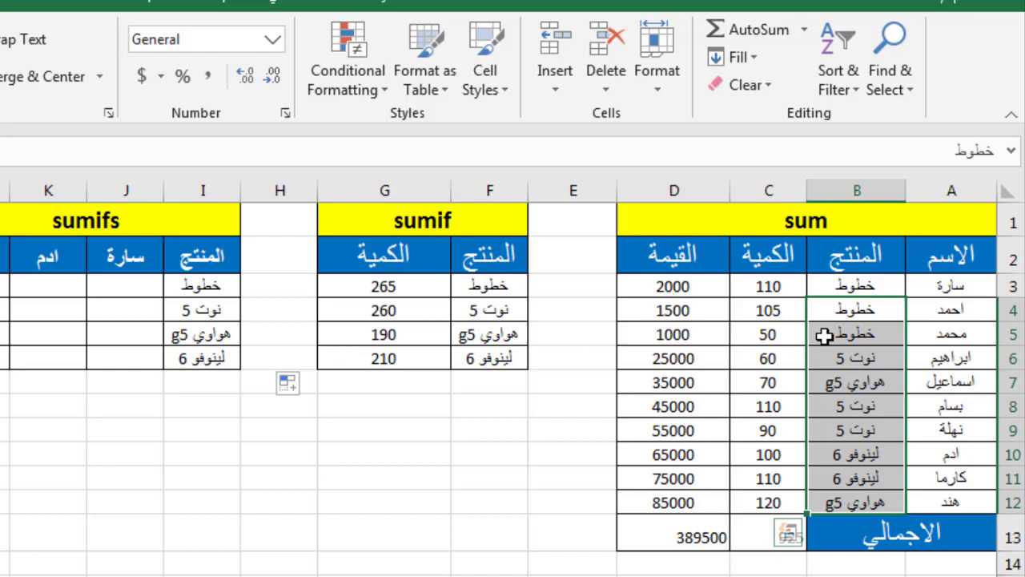
{"action": "left_click_drag", "start_coordinate": [825, 335], "coordinate": [839, 501]}
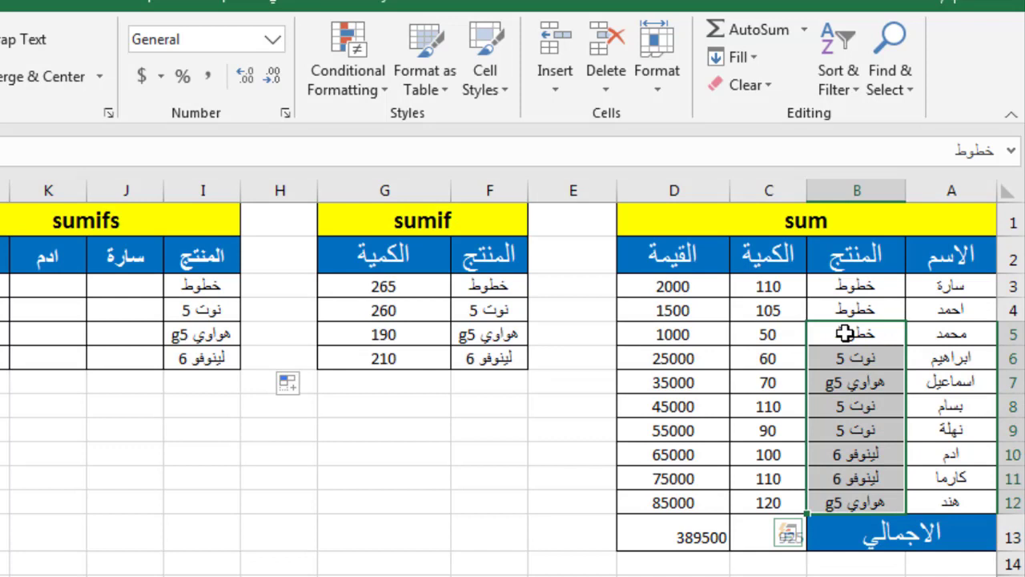
{"action": "left_click_drag", "start_coordinate": [1013, 322], "coordinate": [942, 340]}
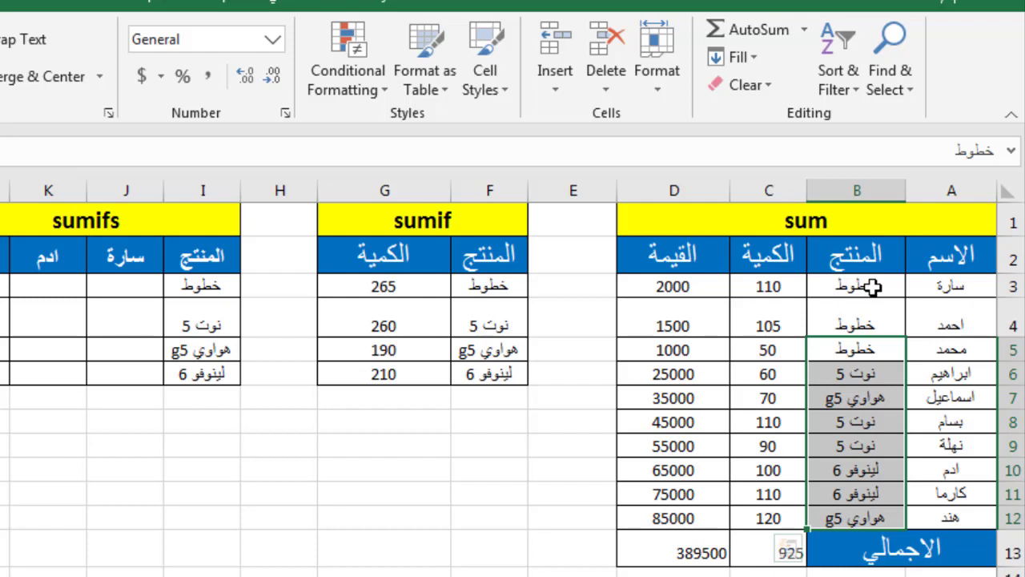
{"action": "left_click", "coordinate": [872, 286]}
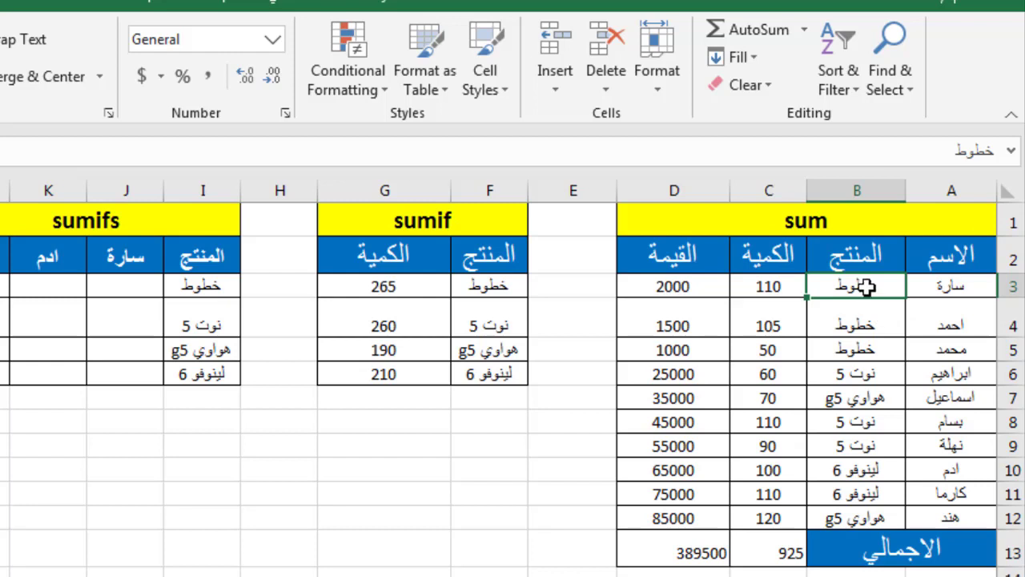
Step: Clear the copied totals 260, 190 and 210 from G4:G6, keeping 265 in G3
{"action": "left_click_drag", "start_coordinate": [850, 288], "coordinate": [855, 486]}
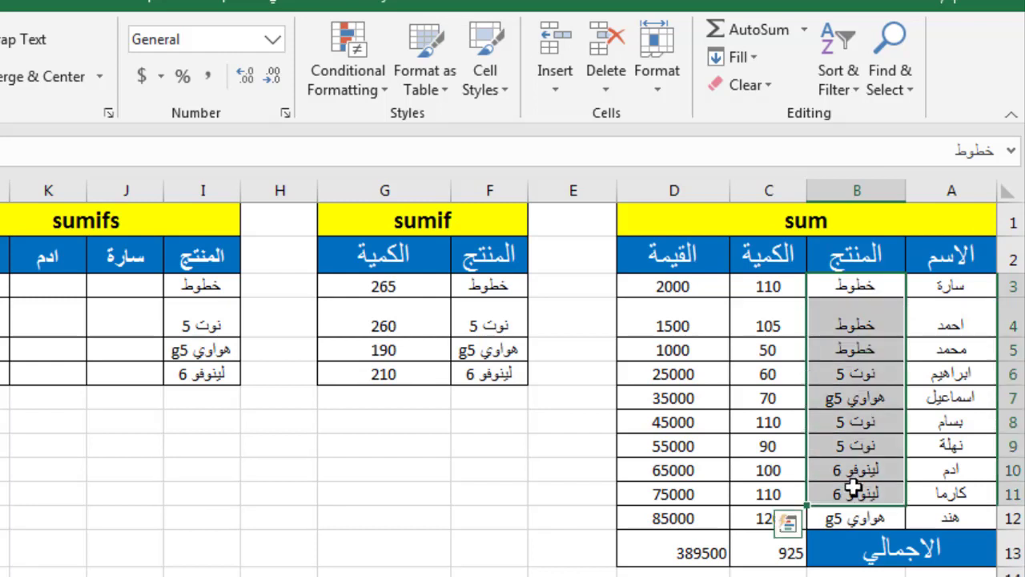
{"action": "left_click", "coordinate": [343, 290]}
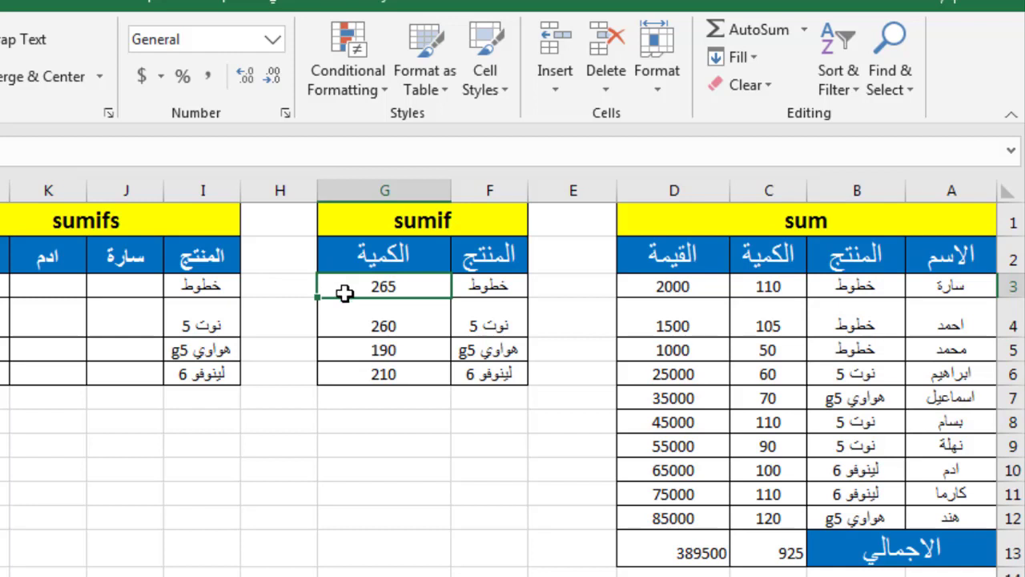
{"action": "left_click", "coordinate": [351, 319]}
{"action": "left_click_drag", "start_coordinate": [354, 356], "coordinate": [356, 367]}
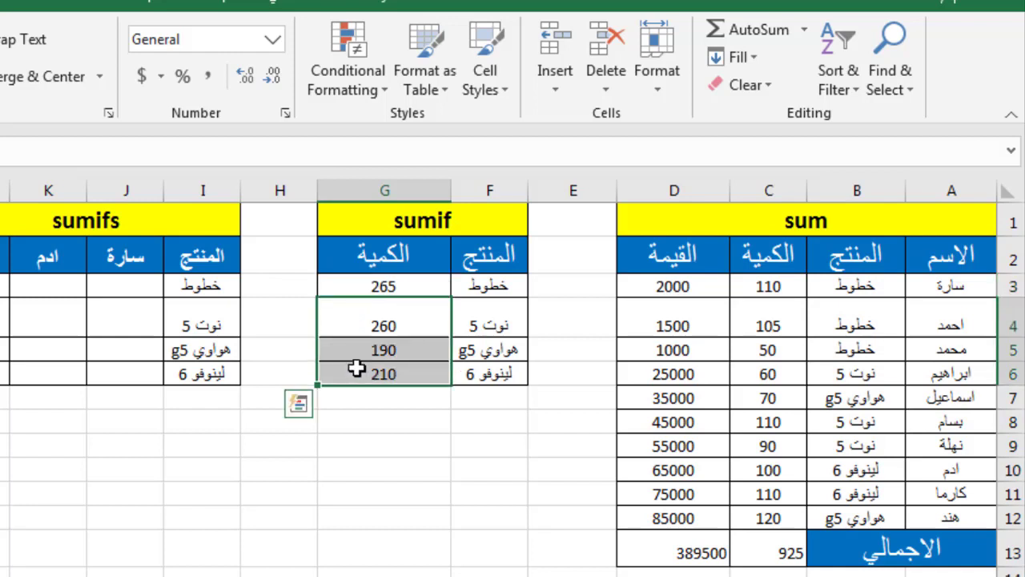
{"action": "key", "text": "Delete"}
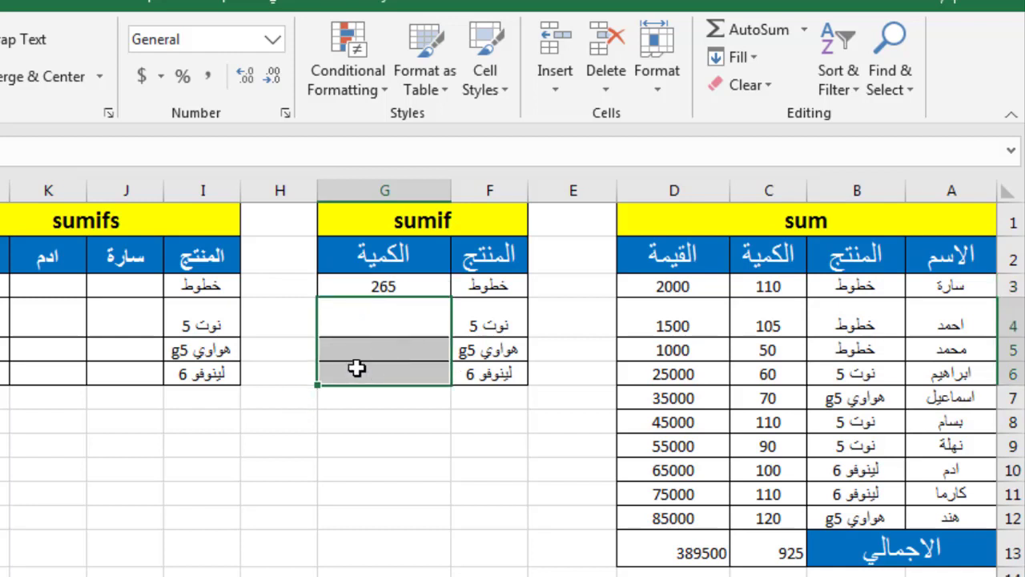
{"action": "left_click", "coordinate": [403, 282]}
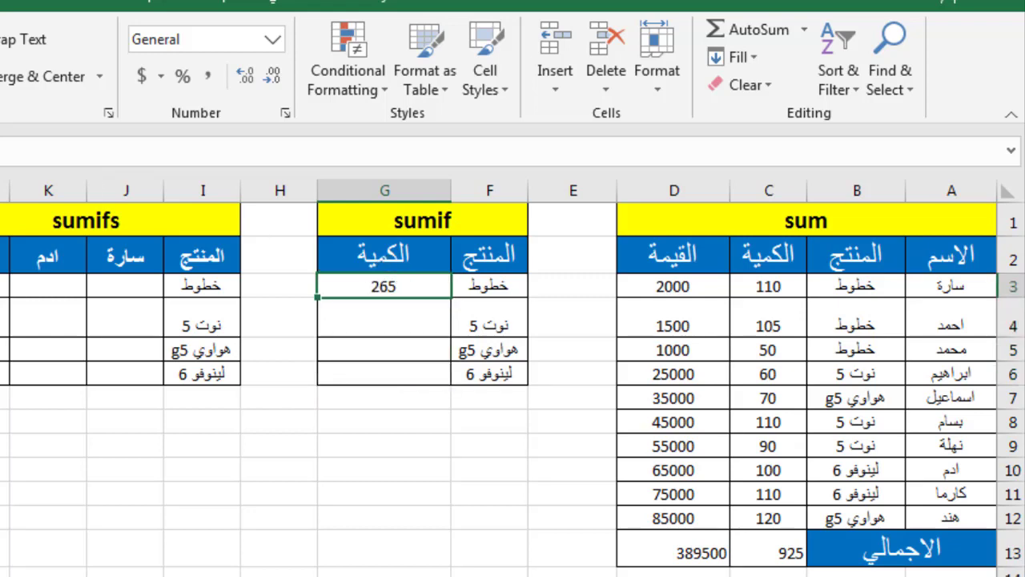
Step: Lock G3's SUMIF ranges as $B$3:$B$12 and $C$3:$C$12, then commit it
{"action": "left_click_drag", "start_coordinate": [194, 152], "coordinate": [150, 152]}
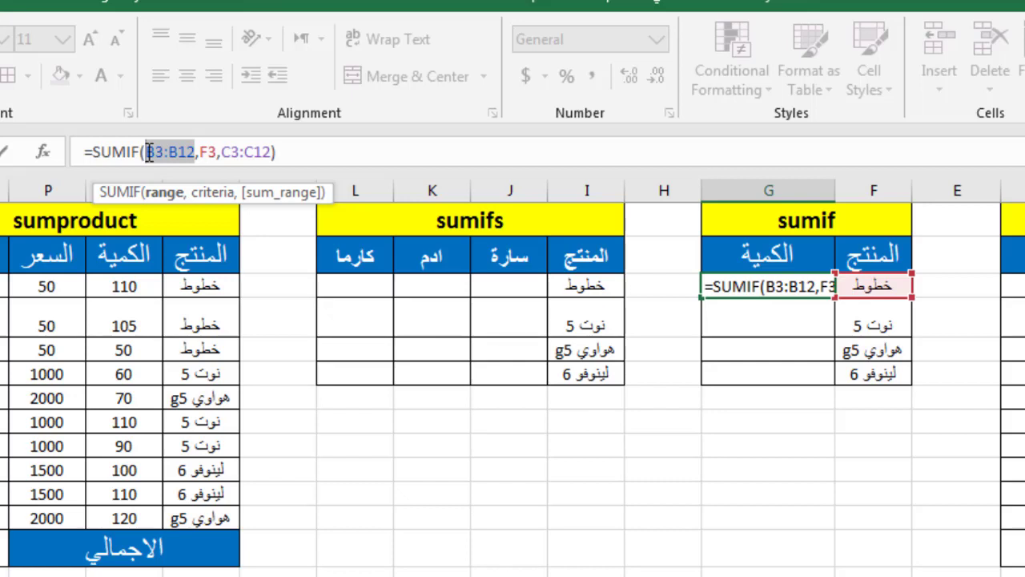
{"action": "key", "text": "F4"}
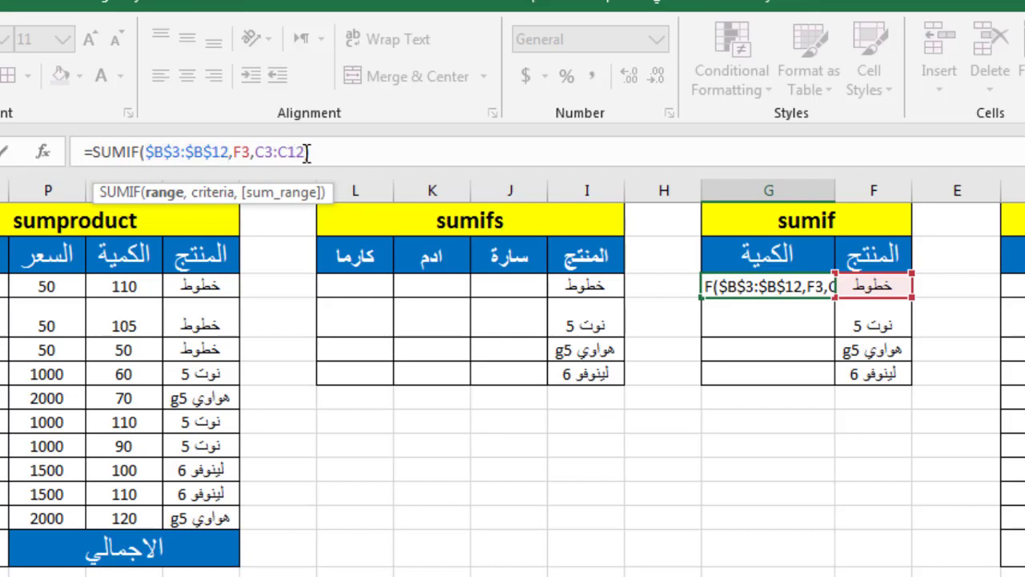
{"action": "left_click_drag", "start_coordinate": [304, 155], "coordinate": [260, 154]}
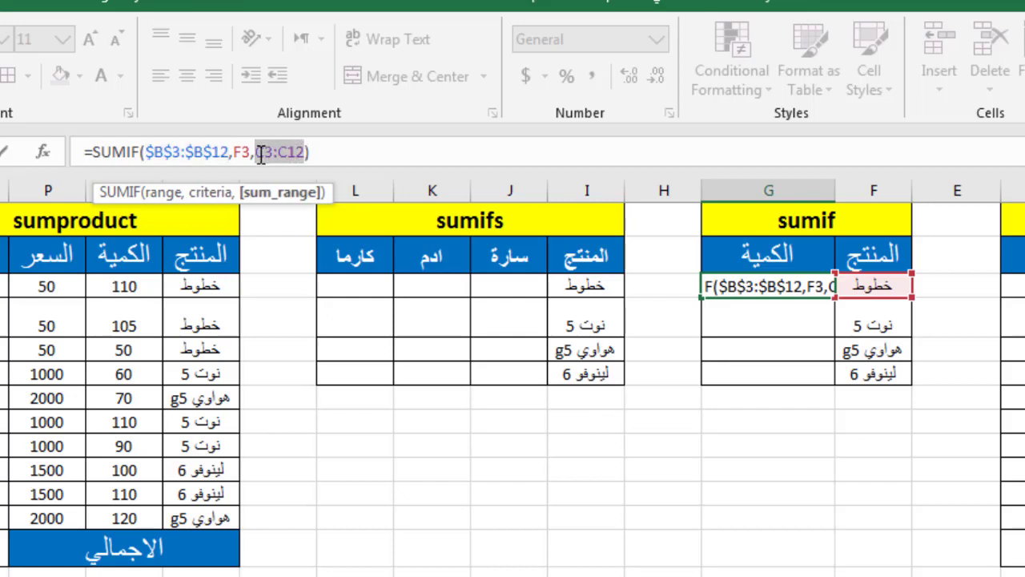
{"action": "key", "text": "F4"}
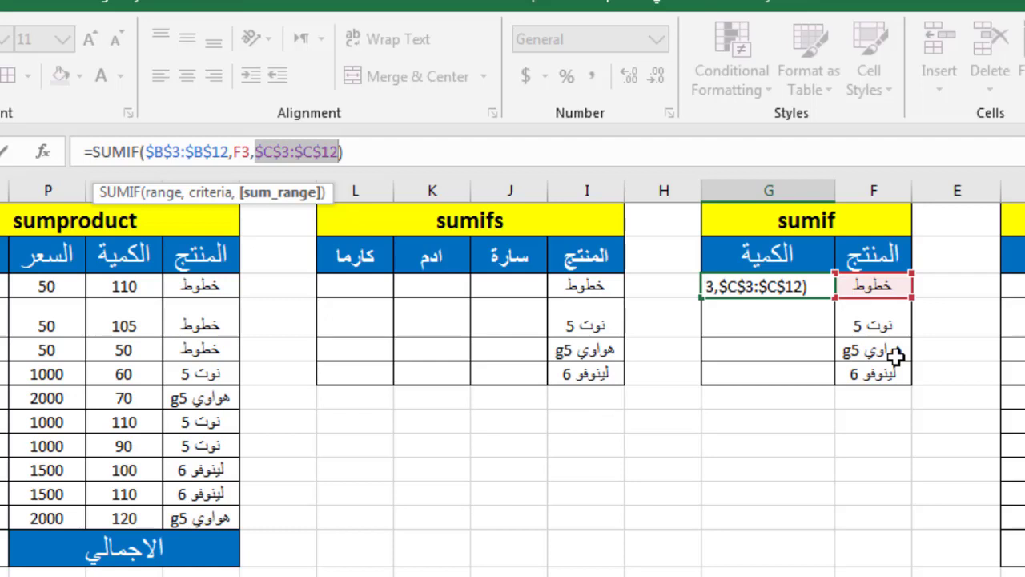
{"action": "key", "text": "Return"}
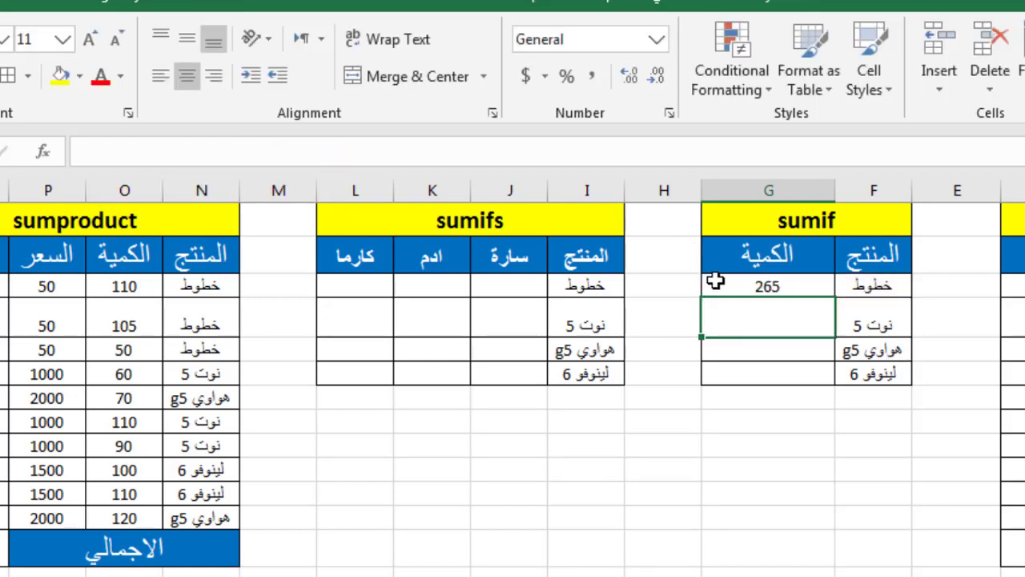
Step: Fill the locked-range SUMIF from G3 down to G6 and check G4's formula
{"action": "left_click", "coordinate": [713, 286]}
{"action": "left_click_drag", "start_coordinate": [705, 298], "coordinate": [708, 379]}
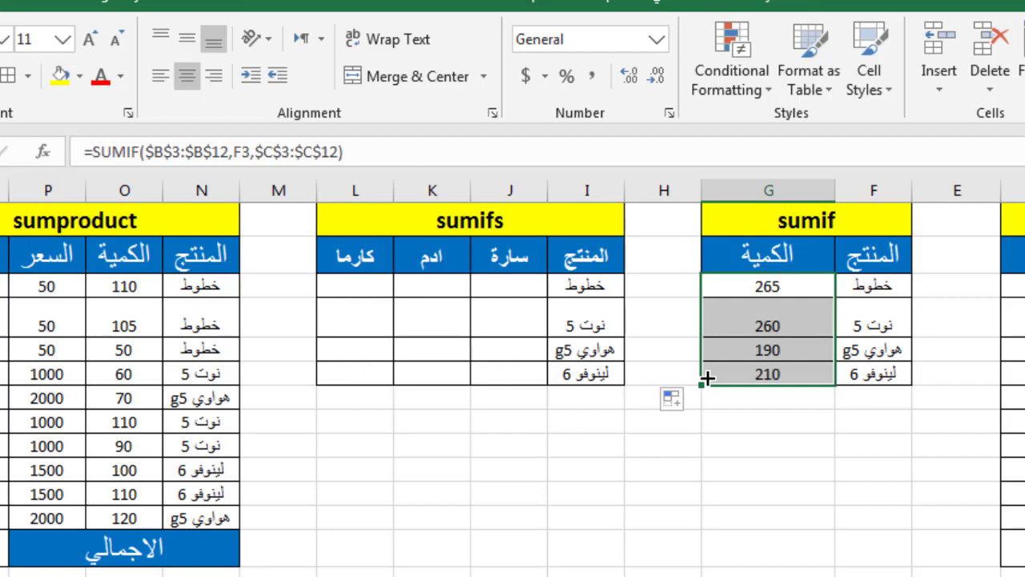
{"action": "left_click", "coordinate": [768, 318]}
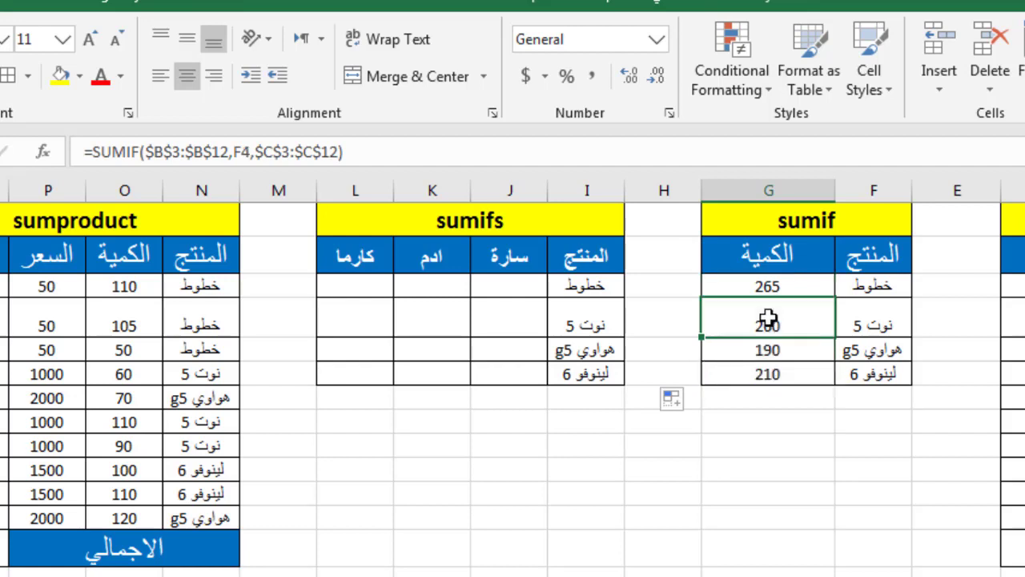
{"action": "left_click", "coordinate": [510, 287]}
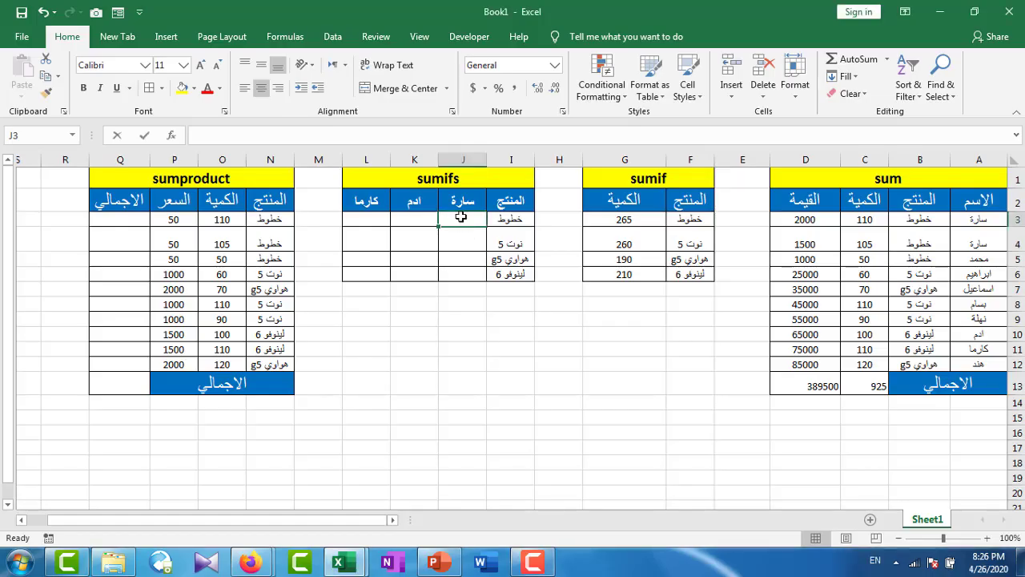
Step: Begin =sumifs( in J3 and bring up its Function Arguments window
{"action": "type", "text": "=sumifs"}
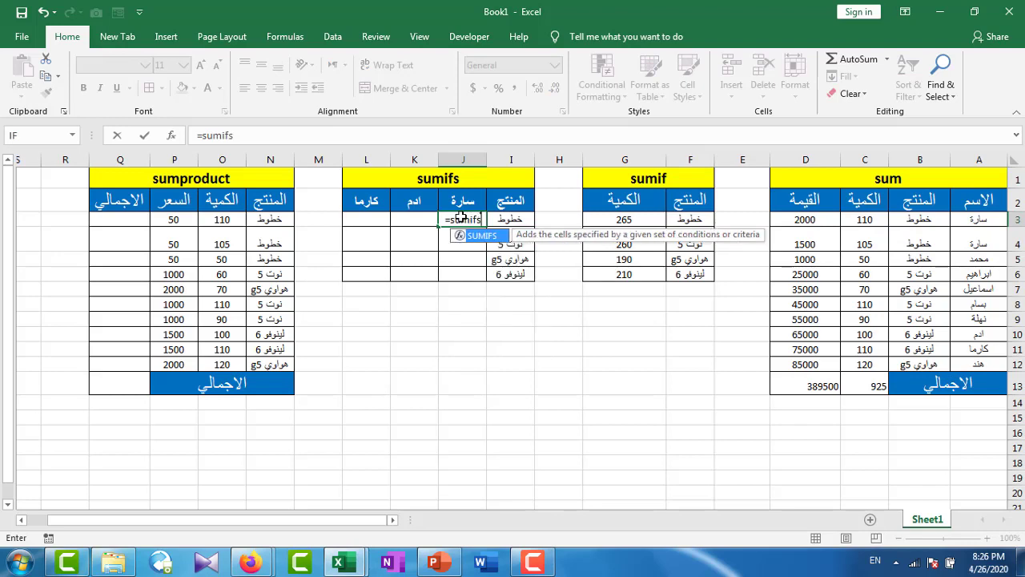
{"action": "type", "text": "("}
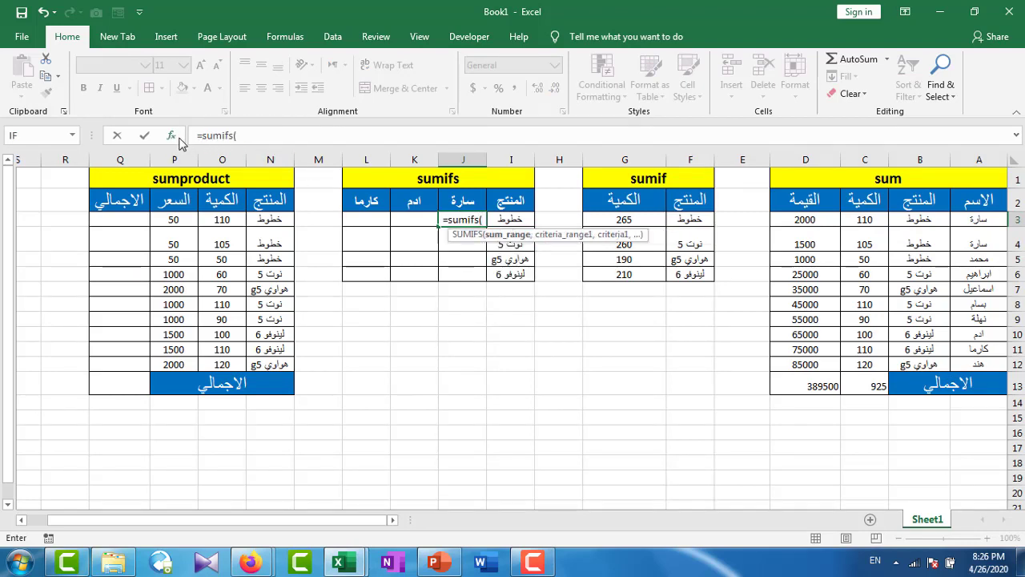
{"action": "left_click", "coordinate": [171, 136]}
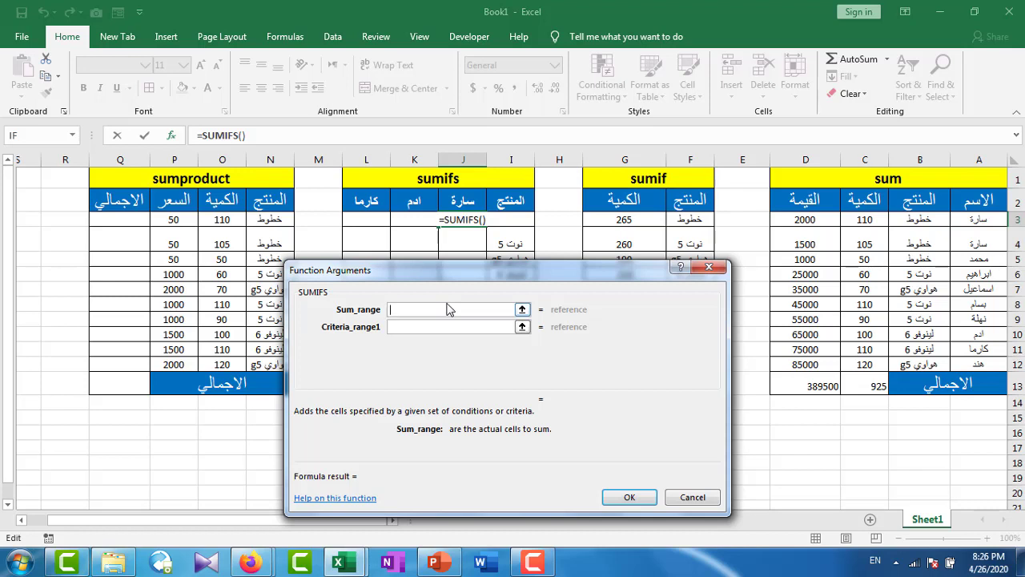
Step: Set the SUMIFS sum range to $C$3:$C$12 and the first criteria range to $B$3:$B$12
{"action": "left_click", "coordinate": [872, 218]}
{"action": "left_click_drag", "start_coordinate": [872, 219], "coordinate": [869, 366]}
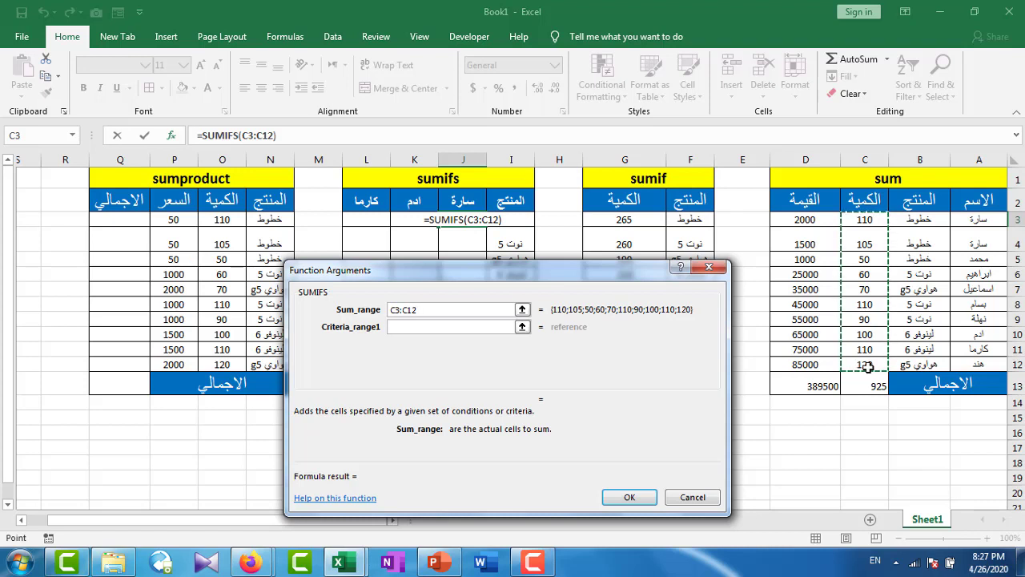
{"action": "key", "text": "F4"}
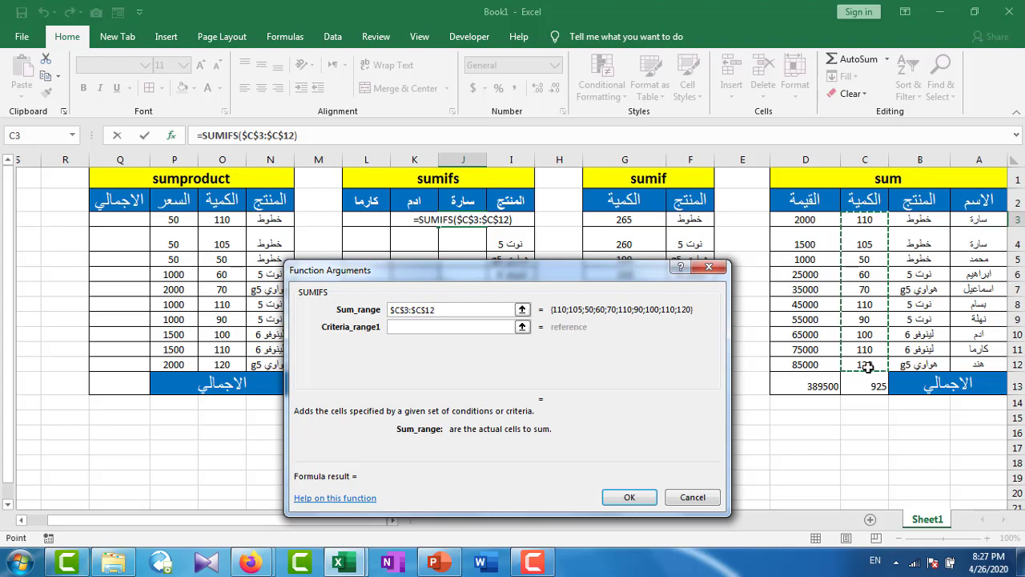
{"action": "left_click", "coordinate": [396, 327]}
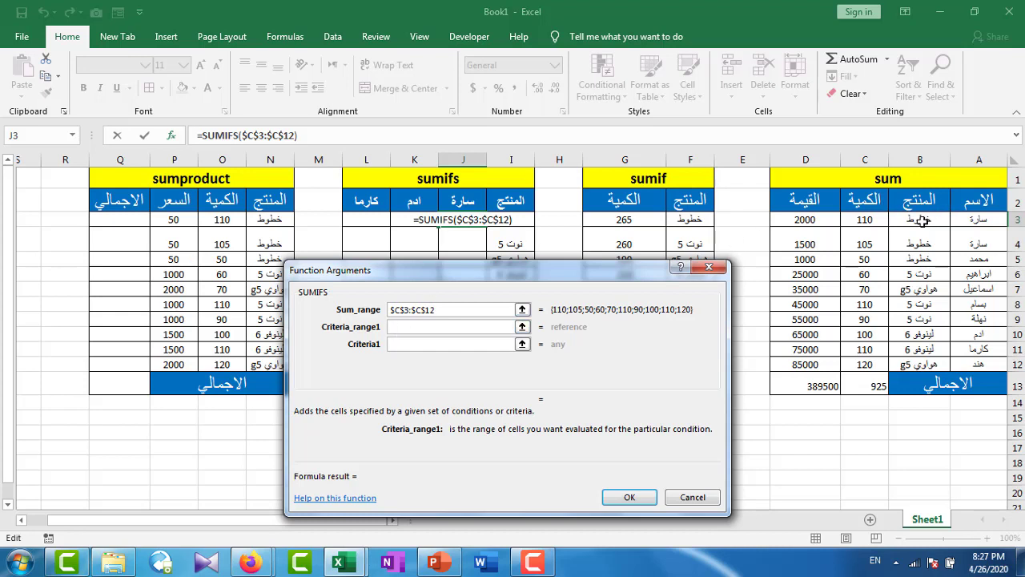
{"action": "left_click_drag", "start_coordinate": [923, 222], "coordinate": [910, 366]}
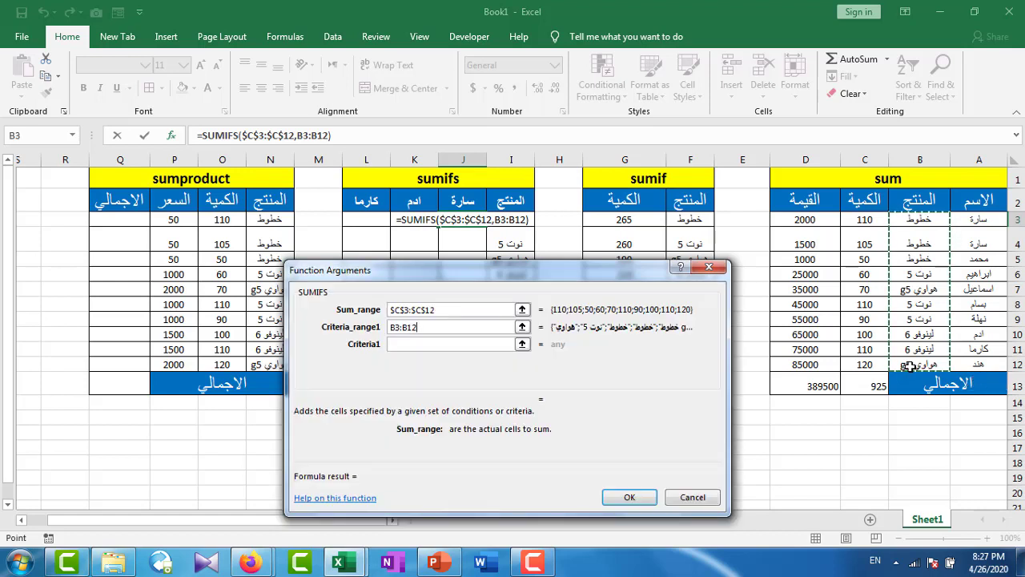
{"action": "key", "text": "F4"}
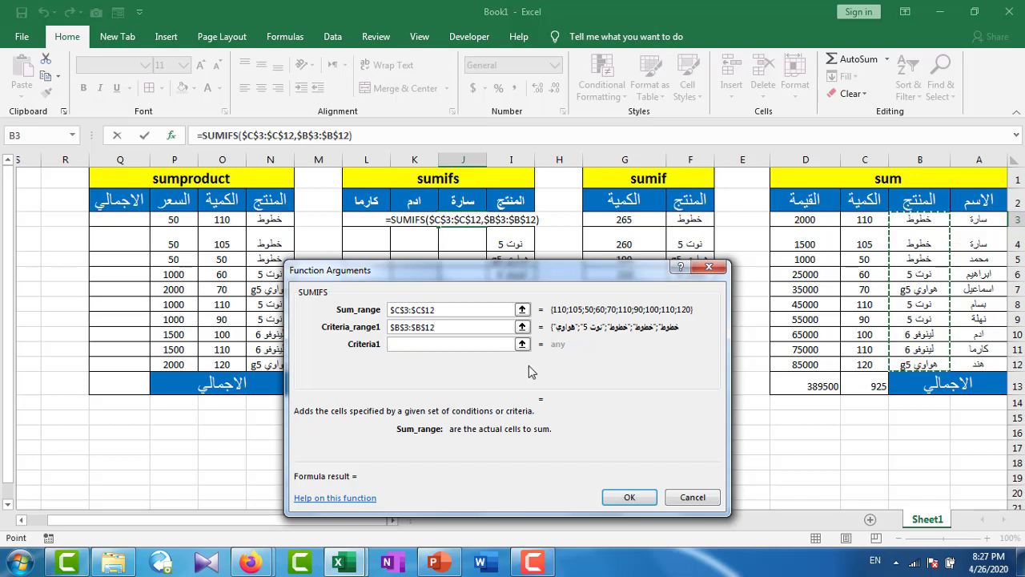
Step: Set Criteria1 to the product in I3, previewing 265
{"action": "left_click", "coordinate": [483, 346]}
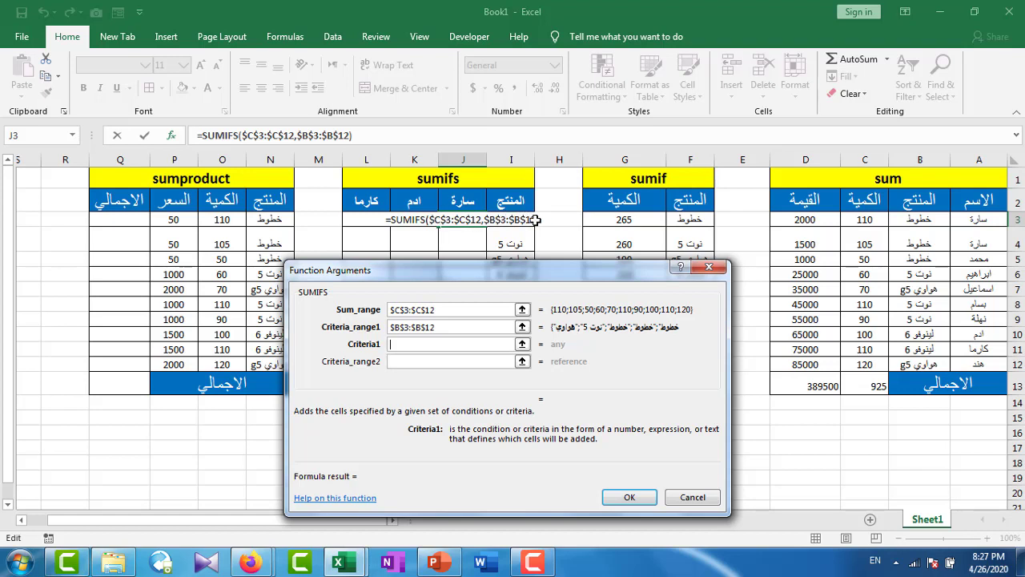
{"action": "left_click", "coordinate": [569, 225]}
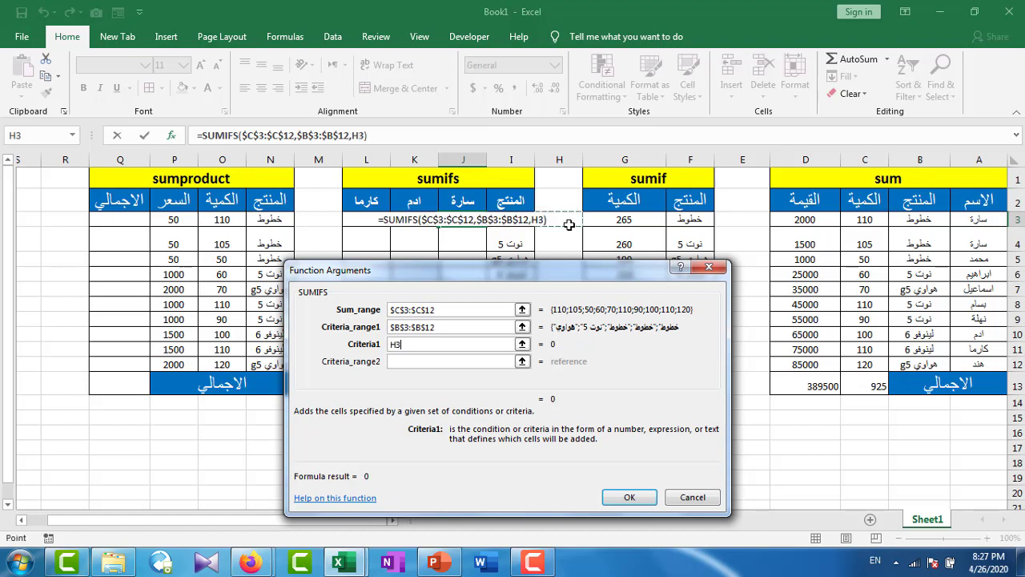
{"action": "key", "text": "Left"}
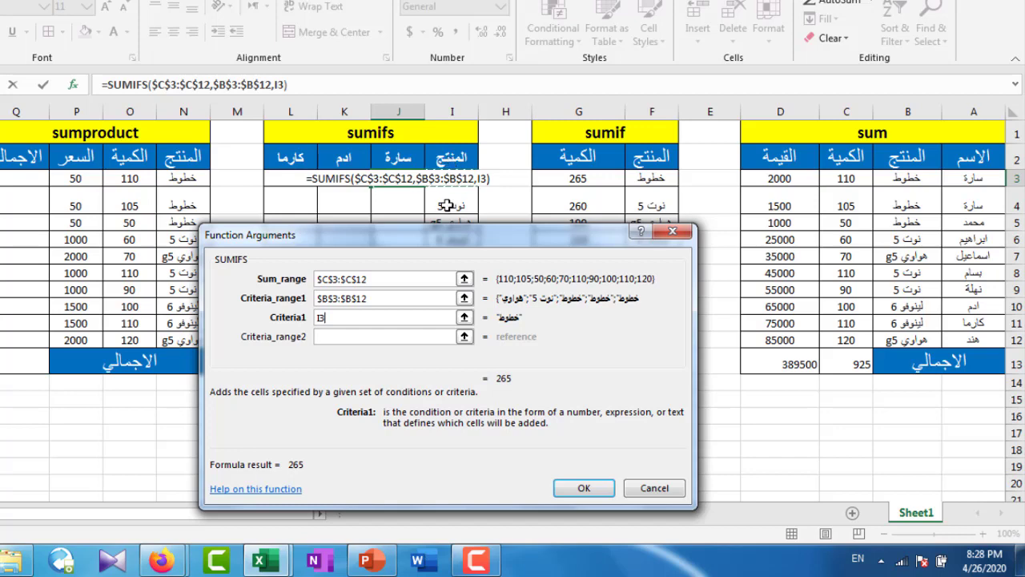
{"action": "left_click_drag", "start_coordinate": [450, 233], "coordinate": [453, 293]}
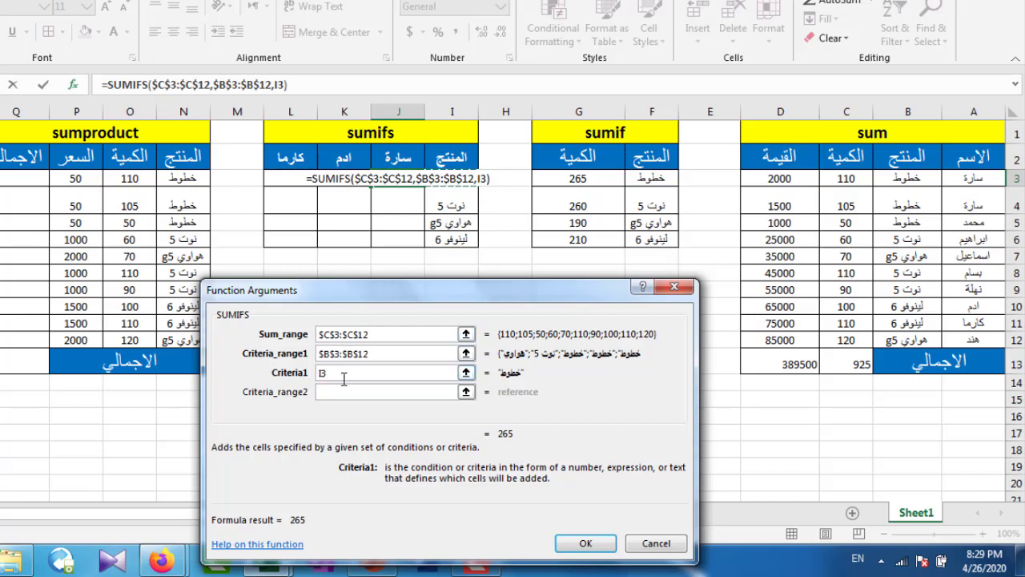
Step: Cycle the criterion's anchoring until it reads $I3, then move to Criteria_range2
{"action": "key", "text": "F4"}
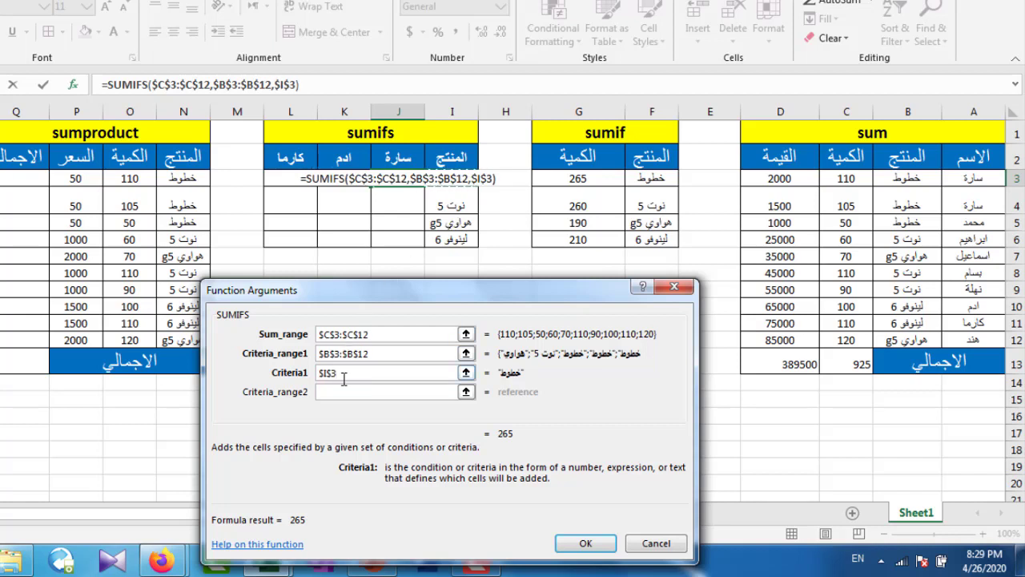
{"action": "key", "text": "F4"}
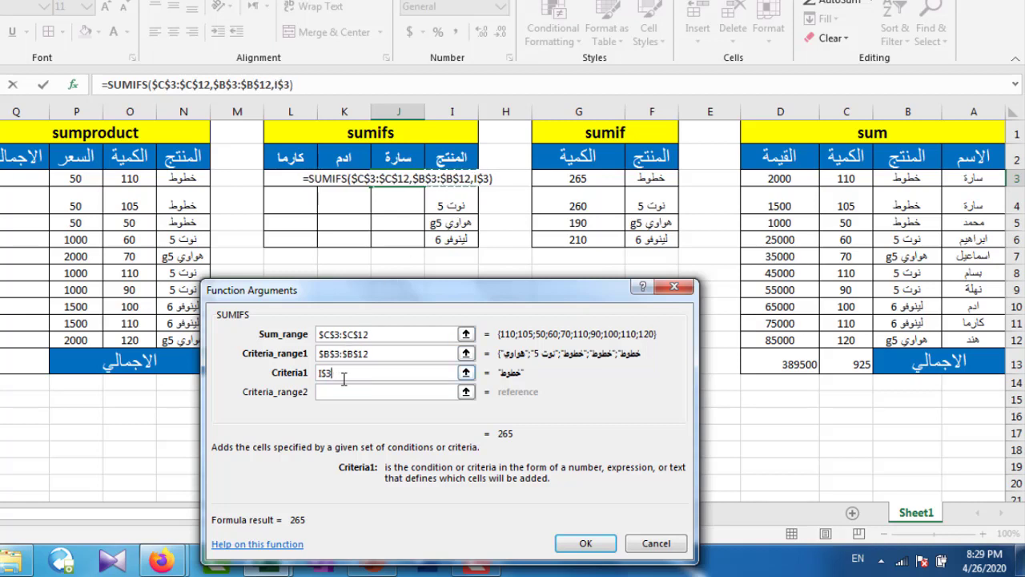
{"action": "key", "text": "F4"}
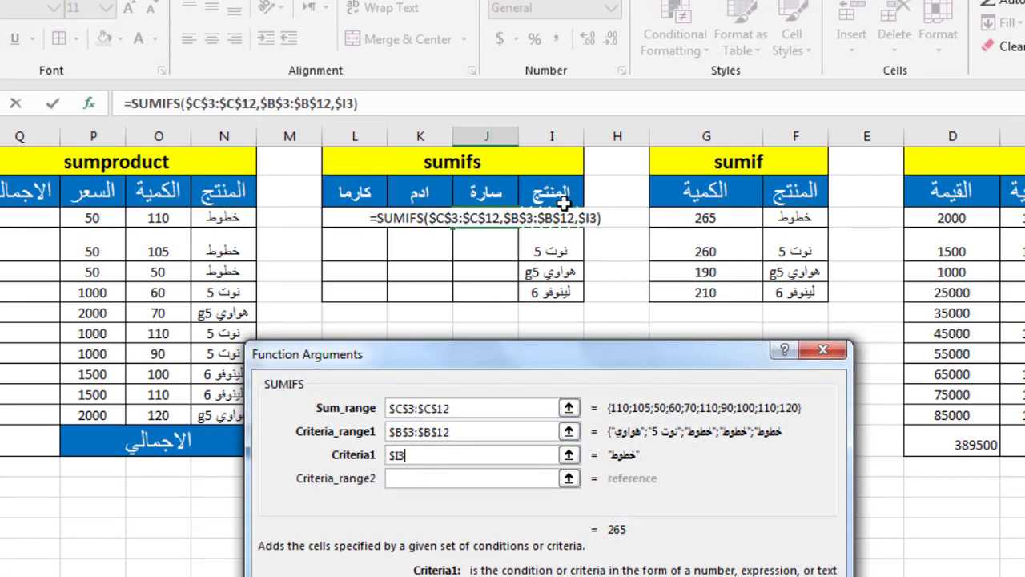
{"action": "left_click", "coordinate": [427, 479]}
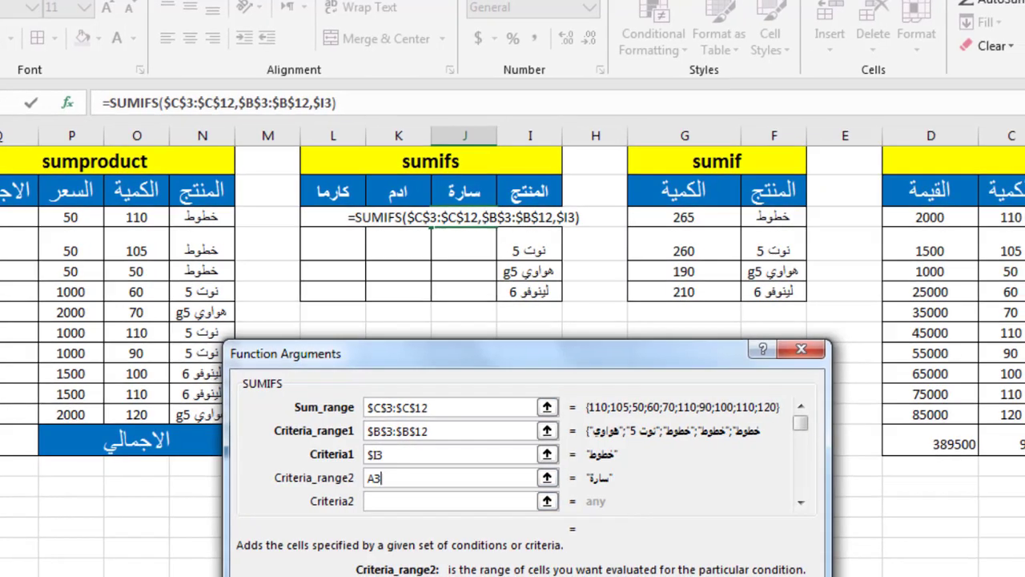
{"action": "type", "text": "A3"}
Step: Add $A$3:$A$12 as Criteria_range2 and row-locked J$2 as Criteria2, previewing 215
{"action": "left_click_drag", "start_coordinate": [1001, 212], "coordinate": [993, 414]}
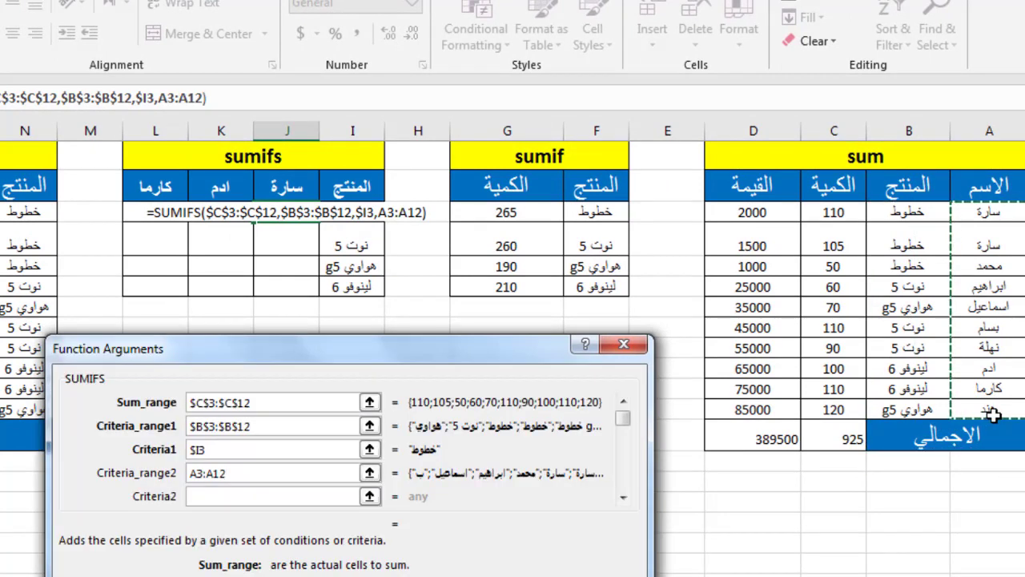
{"action": "key", "text": "F4"}
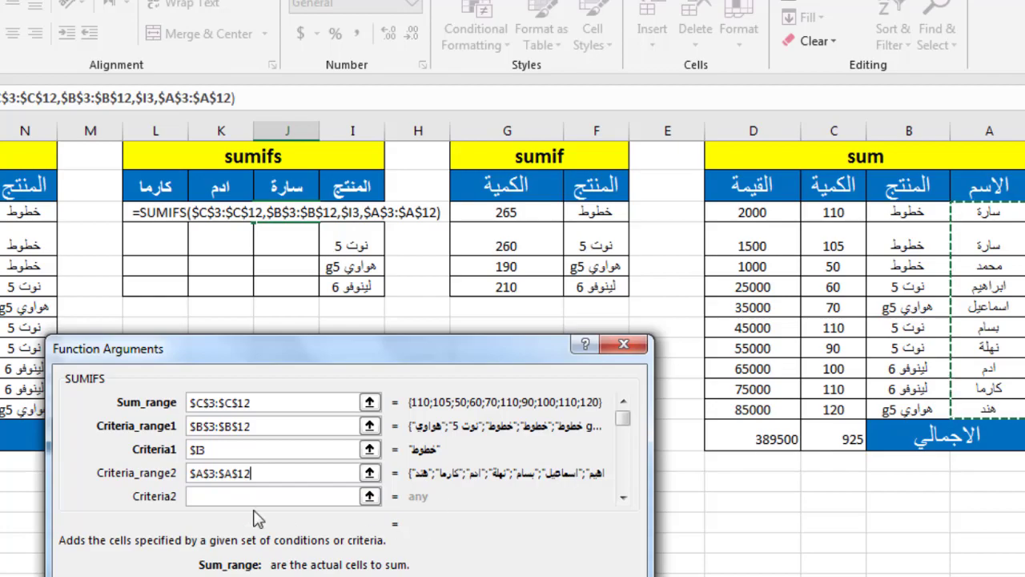
{"action": "left_click", "coordinate": [226, 498]}
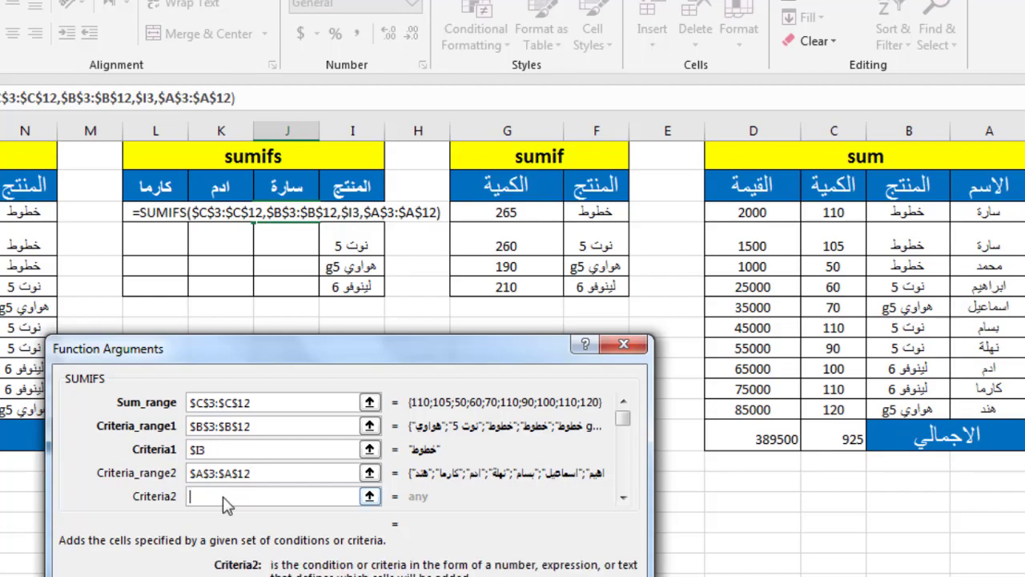
{"action": "left_click", "coordinate": [288, 184]}
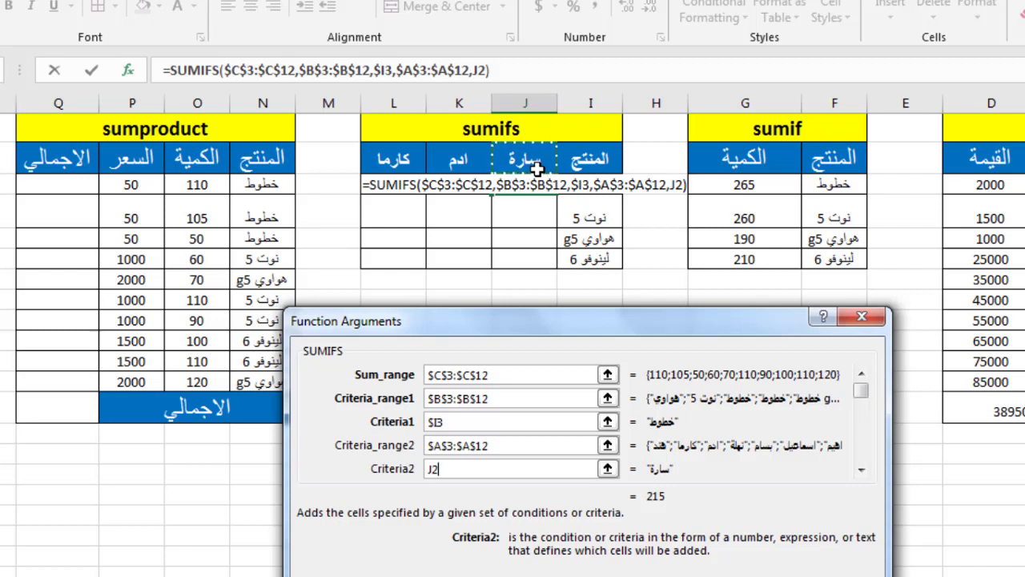
{"action": "key", "text": "F4"}
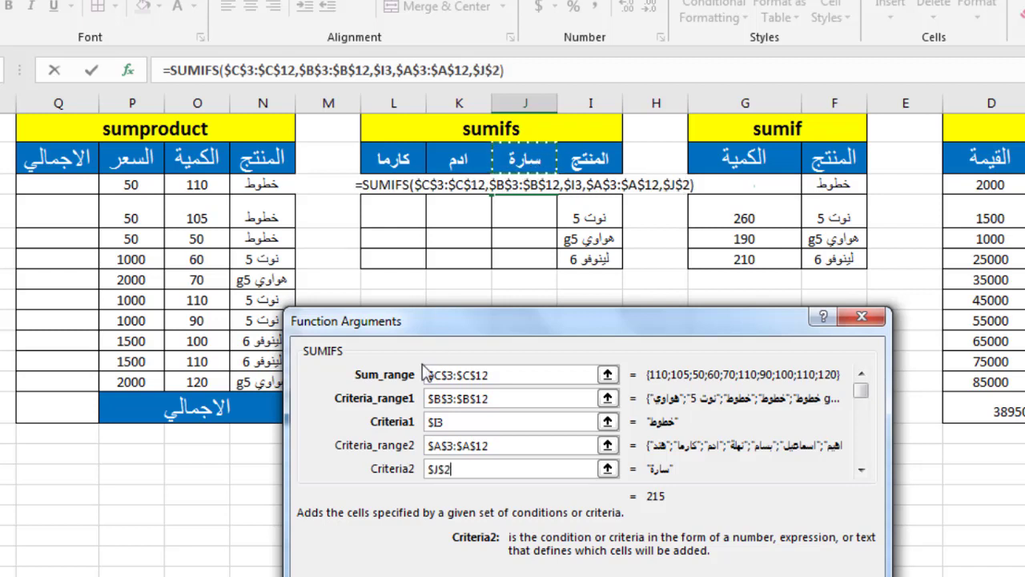
{"action": "key", "text": "F4"}
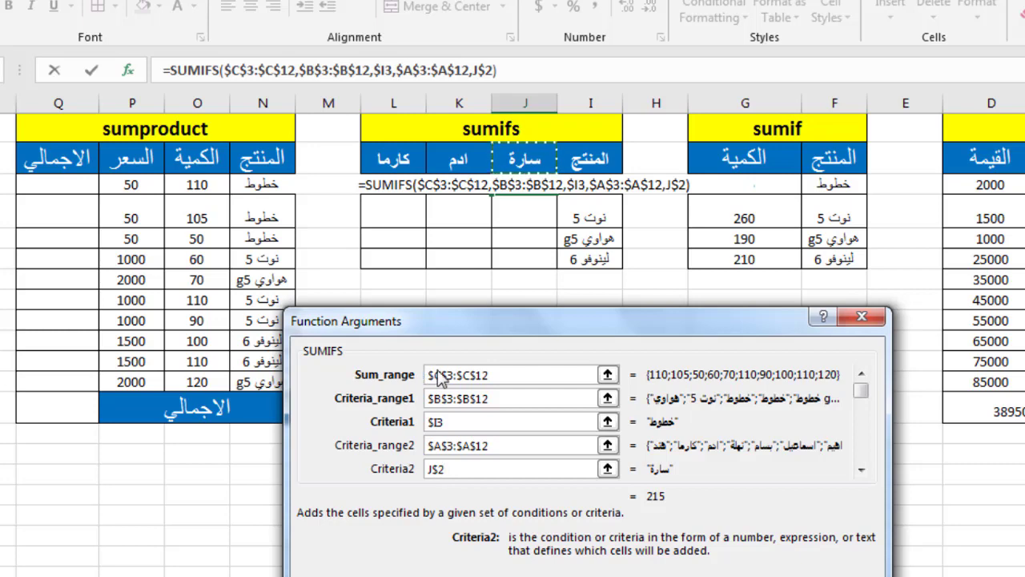
Step: Commit the SUMIFS in J3 and fill it across to L3 and down the product rows
{"action": "key", "text": "Return"}
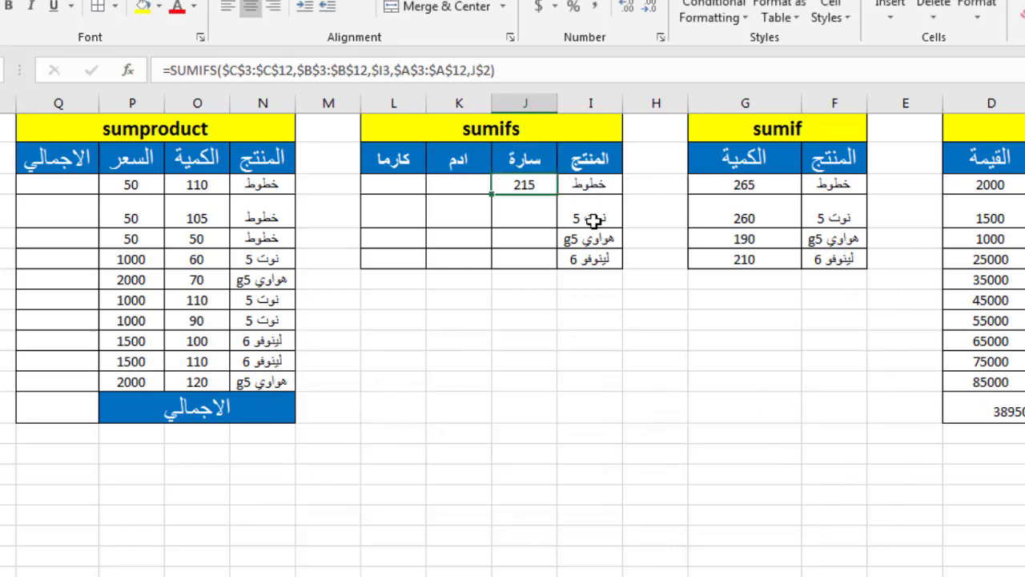
{"action": "left_click_drag", "start_coordinate": [491, 194], "coordinate": [371, 194]}
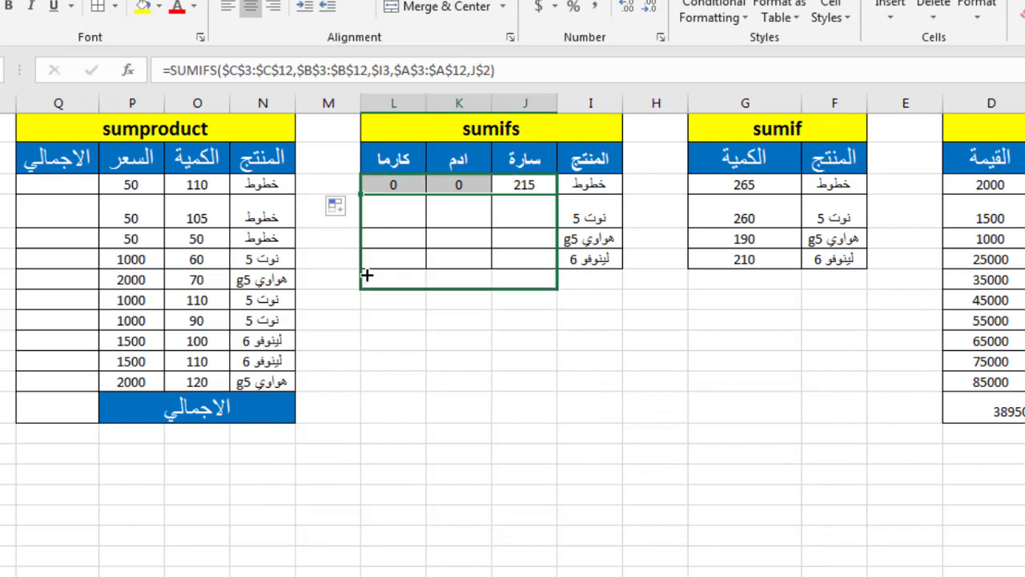
{"action": "mouse_move", "coordinate": [367, 281]}
{"action": "left_mouse_down"}
{"action": "mouse_move", "coordinate": [364, 252]}
{"action": "mouse_move", "coordinate": [363, 266]}
{"action": "left_mouse_up"}
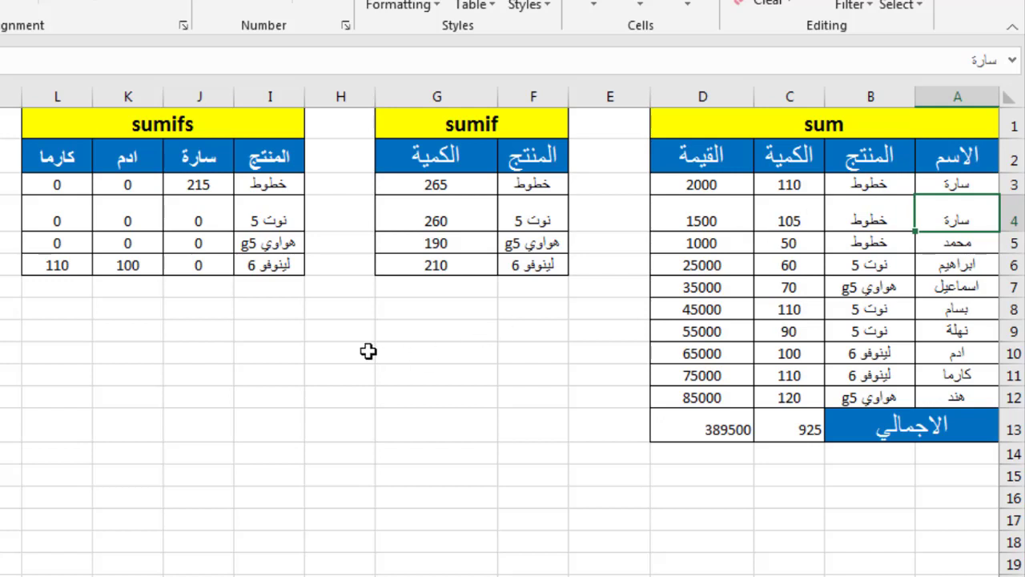
Step: In G9 start =SUMIF(B3:B12,"خطوط",C3:C12) for the خطوط quantities
{"action": "left_click", "coordinate": [433, 320]}
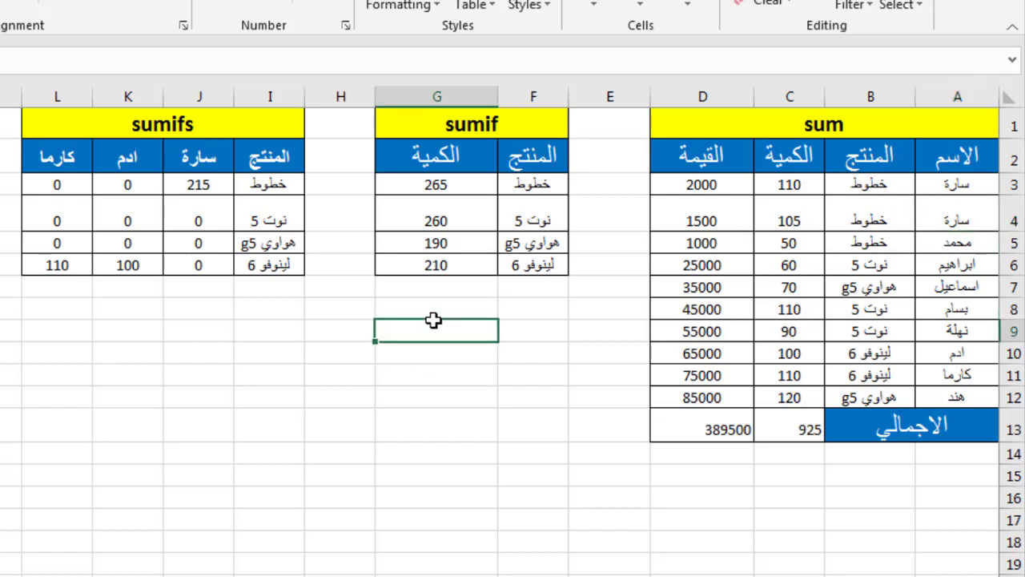
{"action": "type", "text": "="}
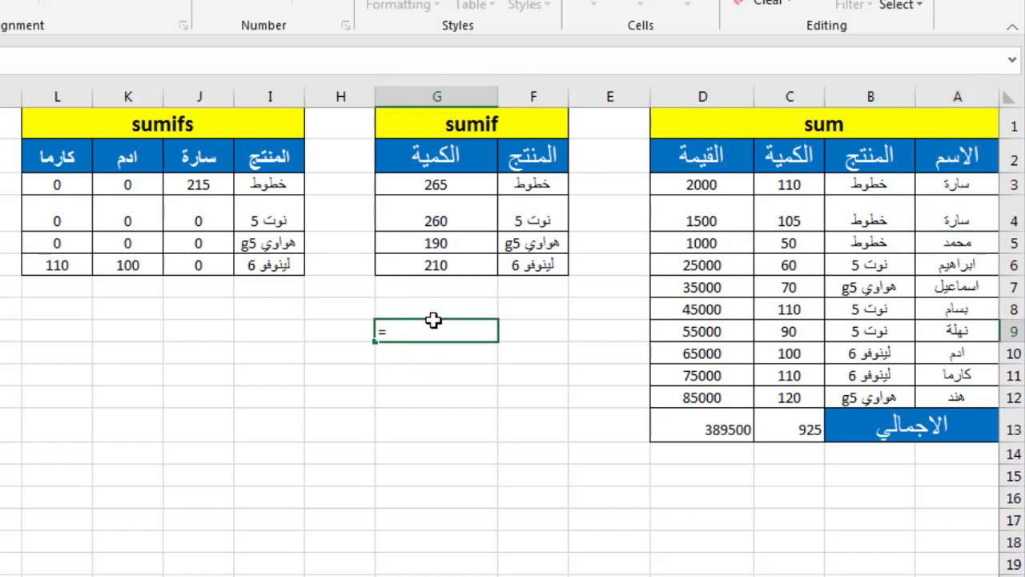
{"action": "type", "text": "sumif"}
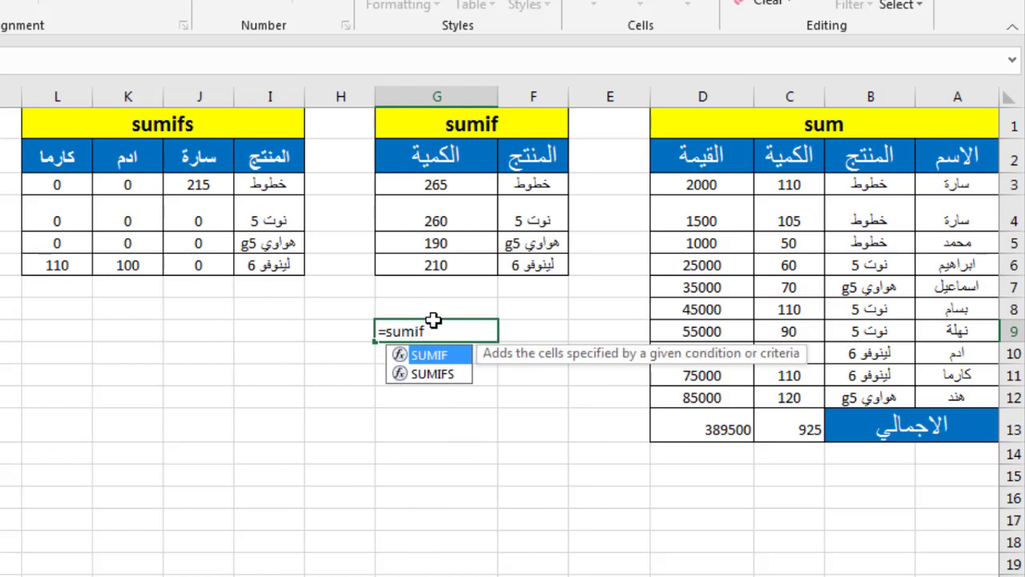
{"action": "type", "text": "("}
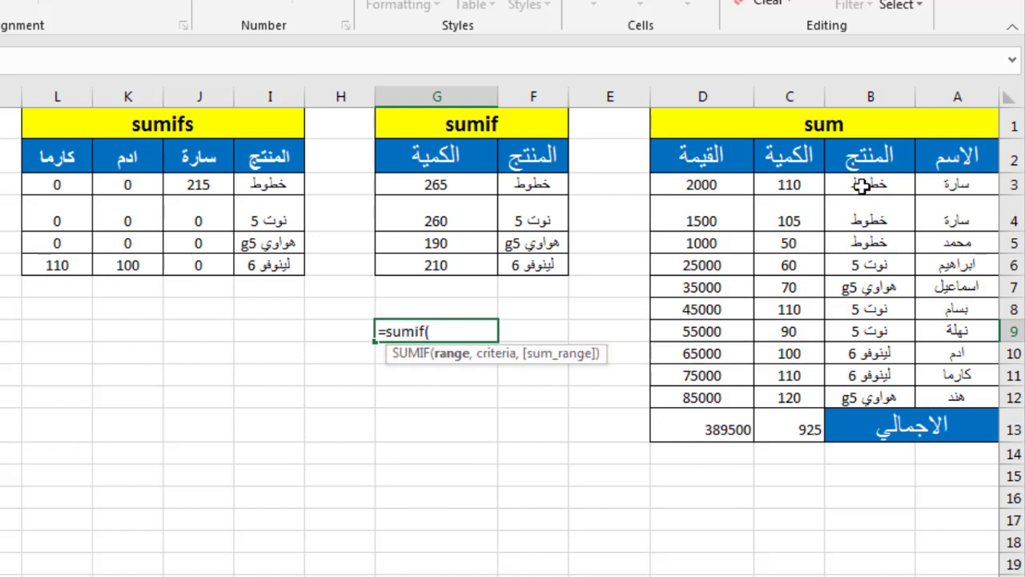
{"action": "left_click_drag", "start_coordinate": [863, 184], "coordinate": [869, 389]}
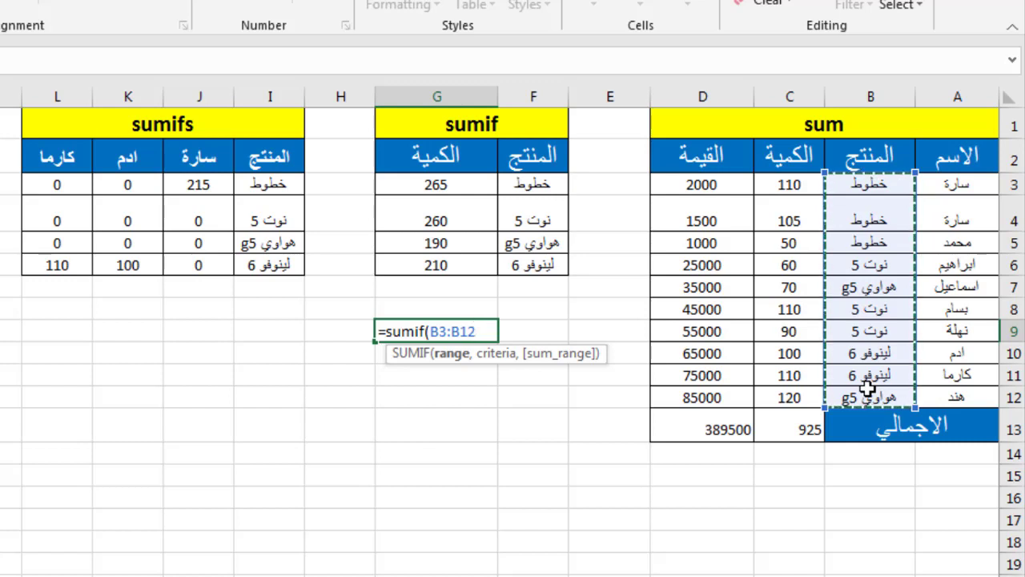
{"action": "type", "text": ","}
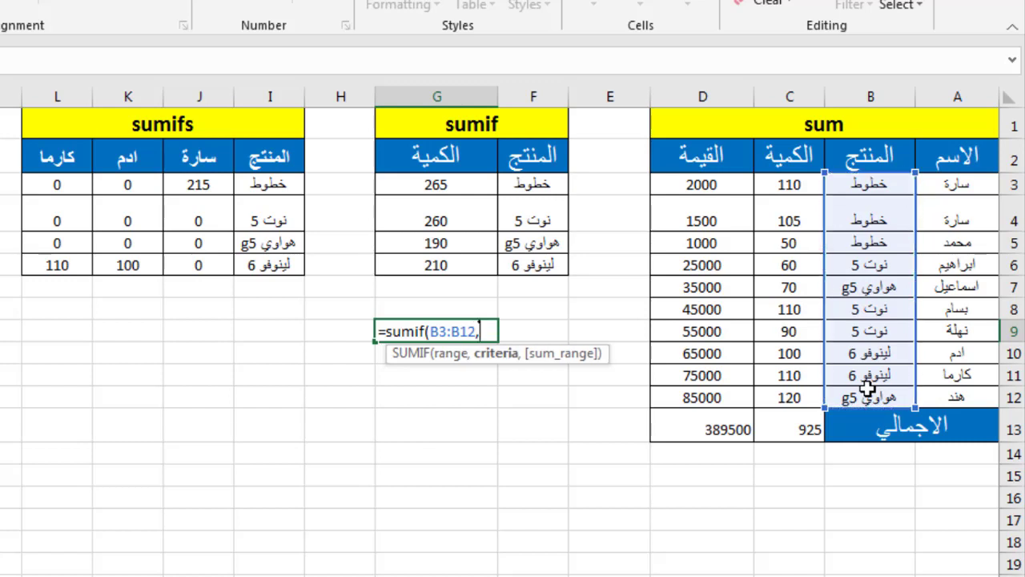
{"action": "type", "text": "\""}
{"action": "type", "text": "خطو"}
{"action": "type", "text": "ط"}
{"action": "type", "text": "\","}
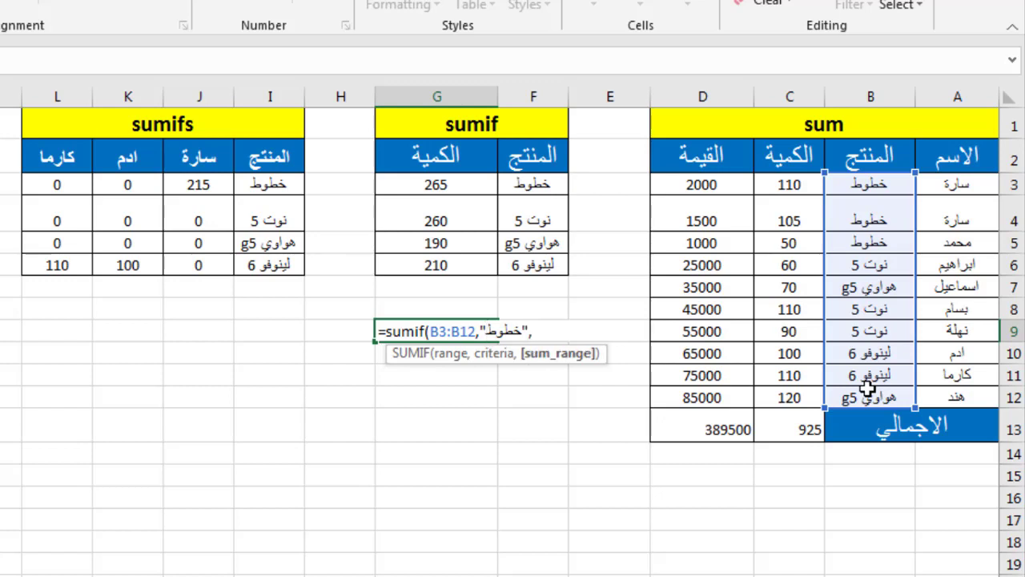
{"action": "left_click_drag", "start_coordinate": [797, 185], "coordinate": [793, 390]}
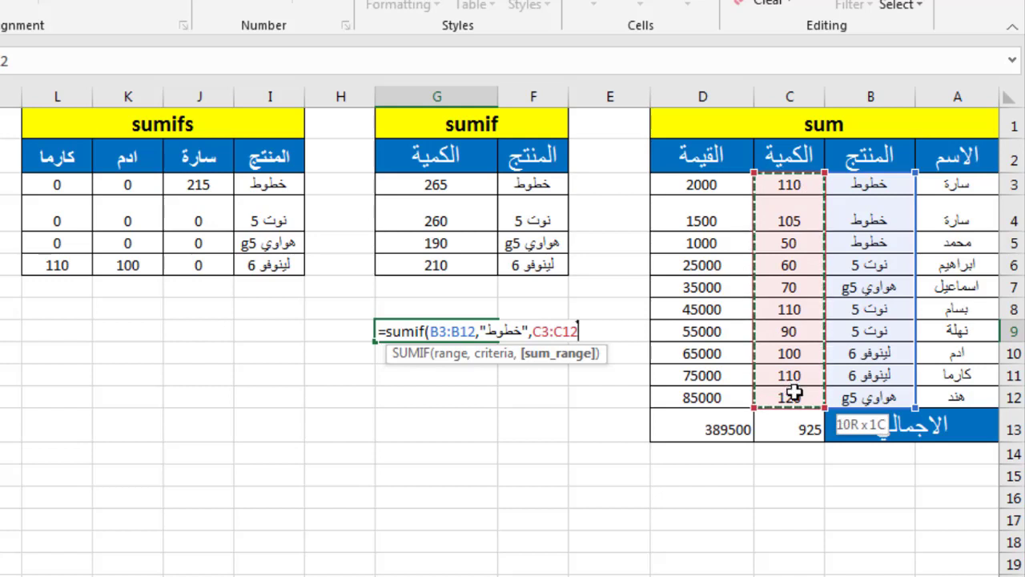
{"action": "left_click_drag", "start_coordinate": [793, 392], "coordinate": [793, 394]}
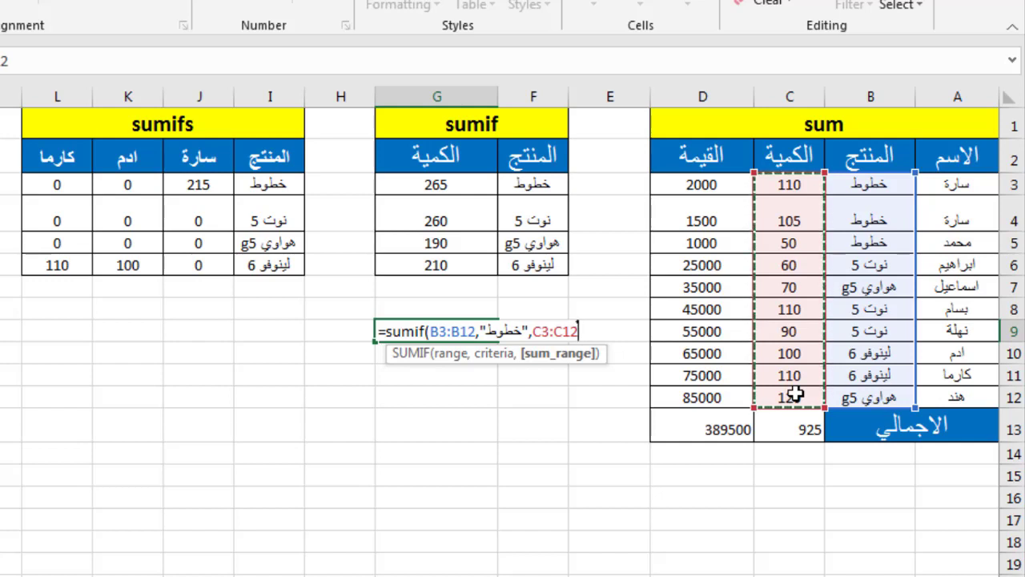
Step: Add +SUMIF(B3:B12,"نوت 5",C3:C12) and enter the formula, giving 525
{"action": "type", "text": ")+"}
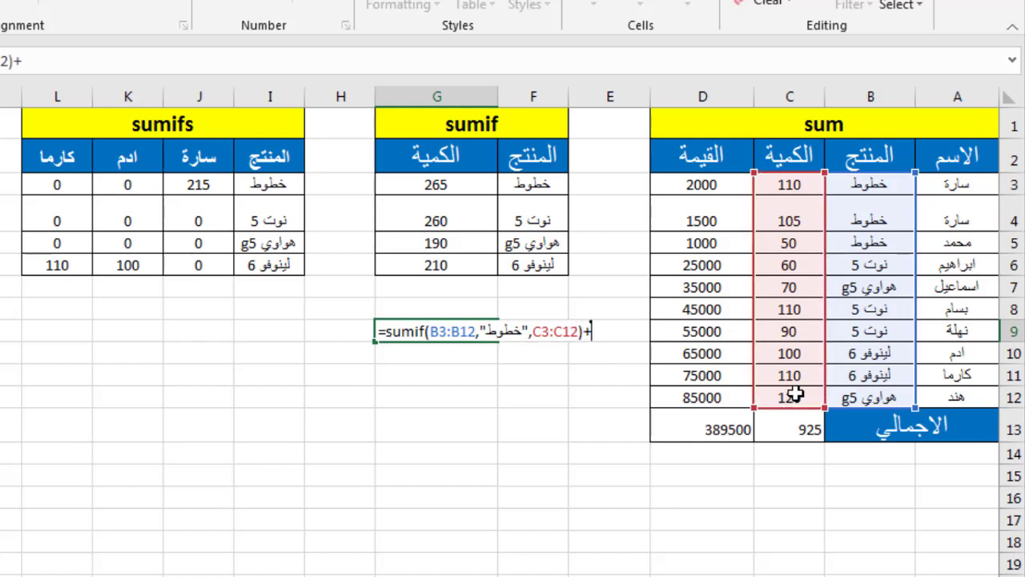
{"action": "type", "text": "sumi"}
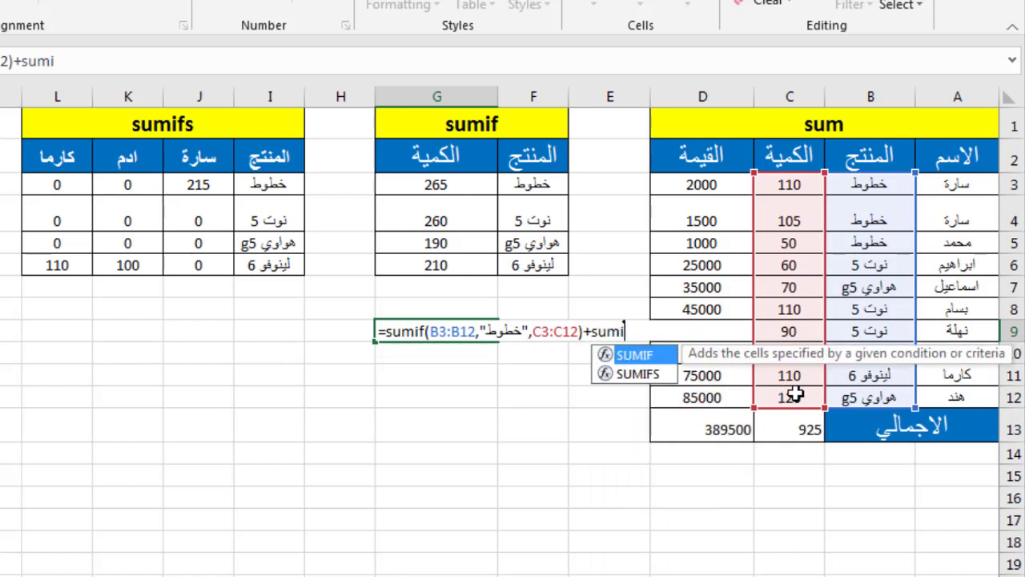
{"action": "type", "text": "f("}
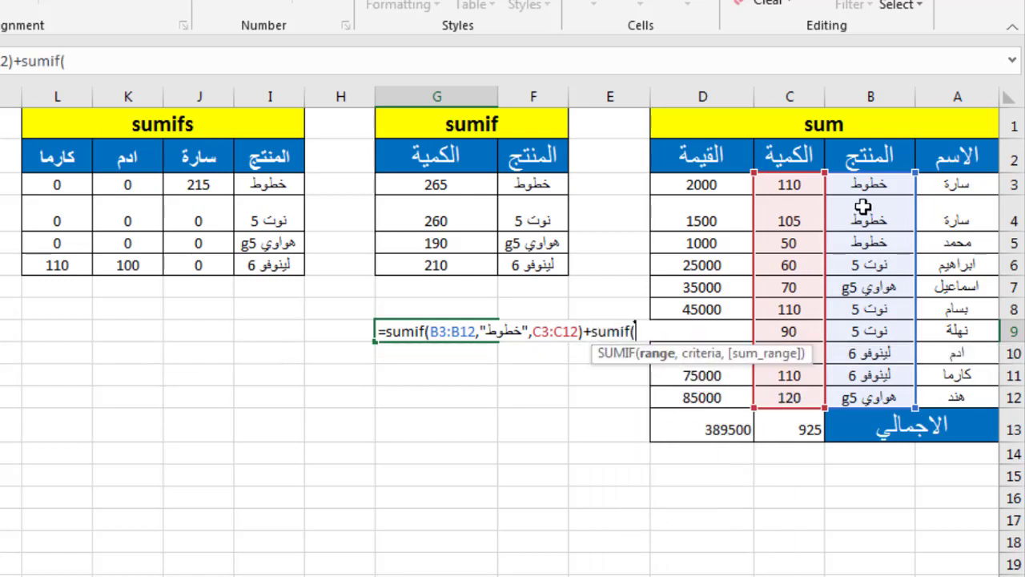
{"action": "left_click_drag", "start_coordinate": [879, 187], "coordinate": [871, 402]}
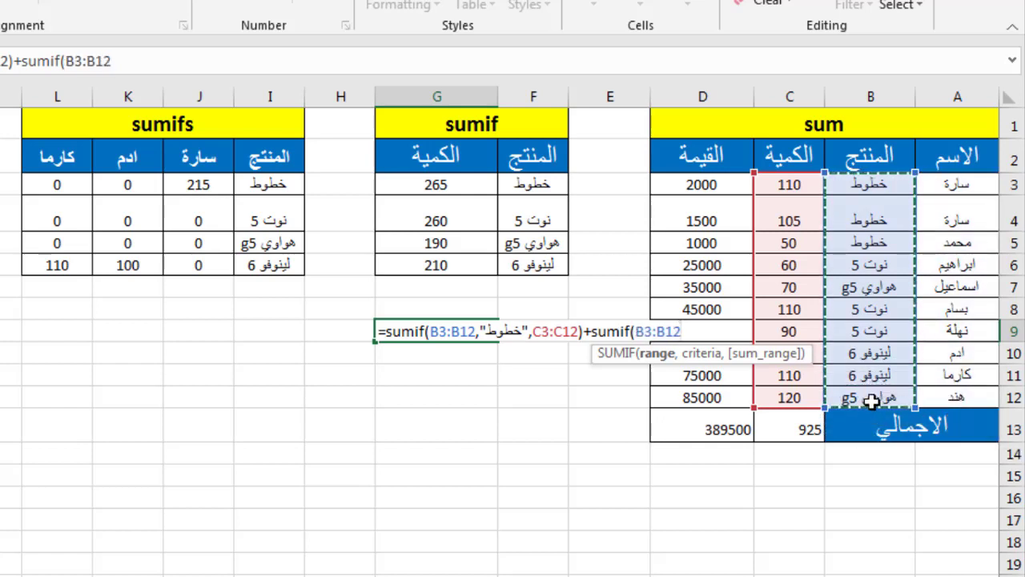
{"action": "type", "text": ","}
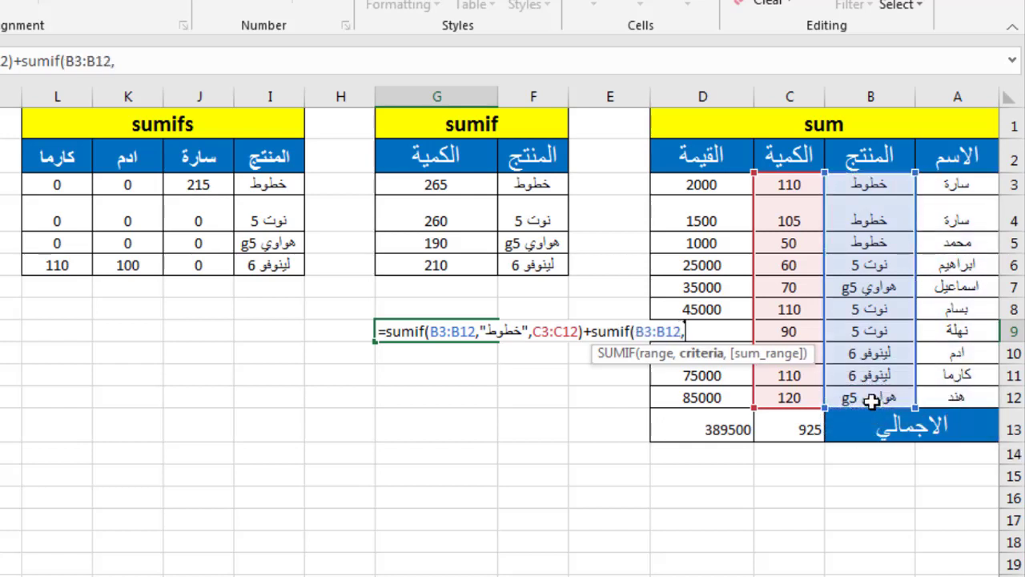
{"action": "type", "text": "\""}
{"action": "type", "text": "نوت"}
{"action": "type", "text": " 5"}
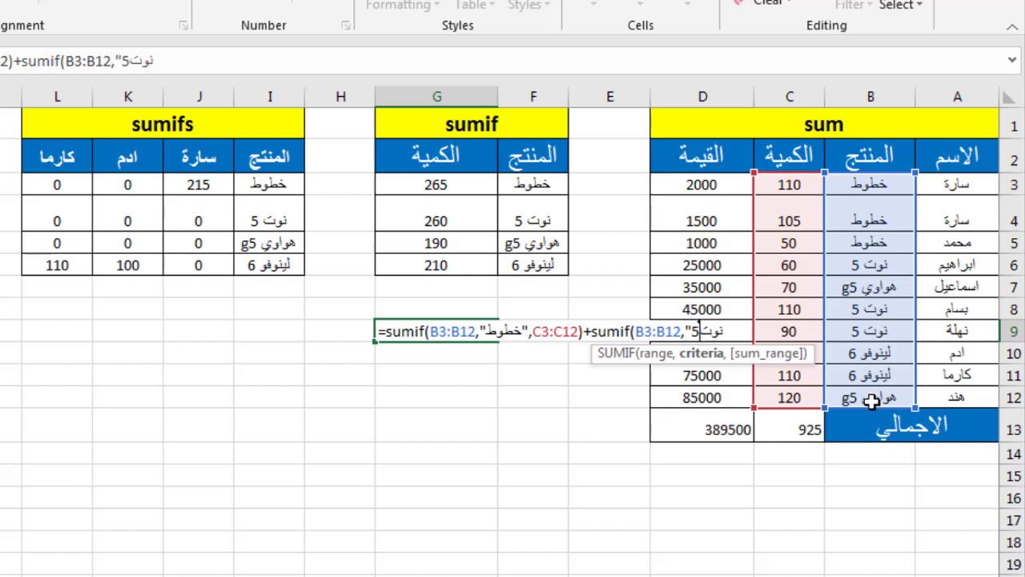
{"action": "key", "text": "BackSpace"}
{"action": "key", "text": "BackSpace"}
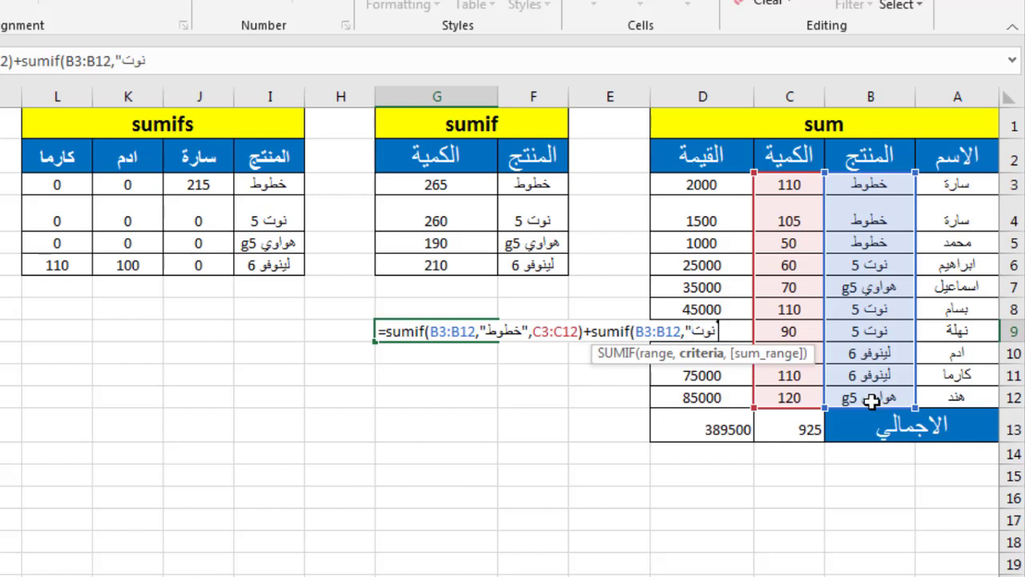
{"action": "type", "text": "5"}
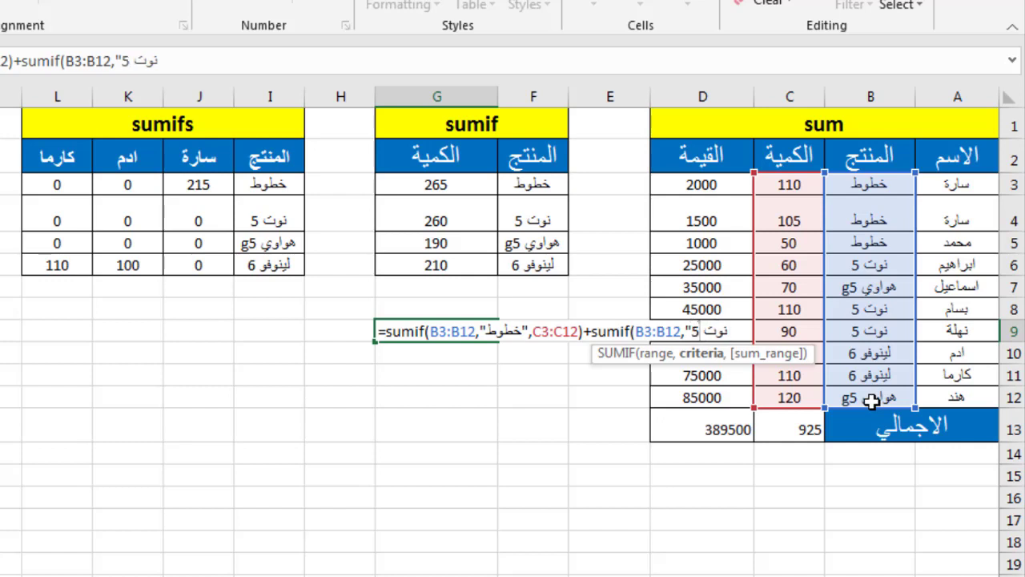
{"action": "type", "text": "\""}
{"action": "type", "text": ","}
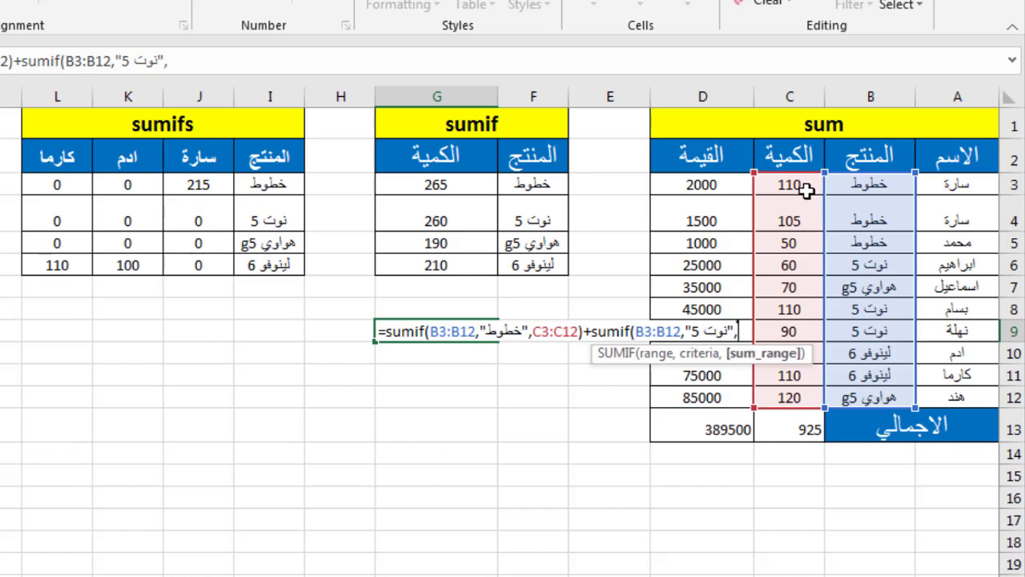
{"action": "left_click_drag", "start_coordinate": [801, 183], "coordinate": [791, 401]}
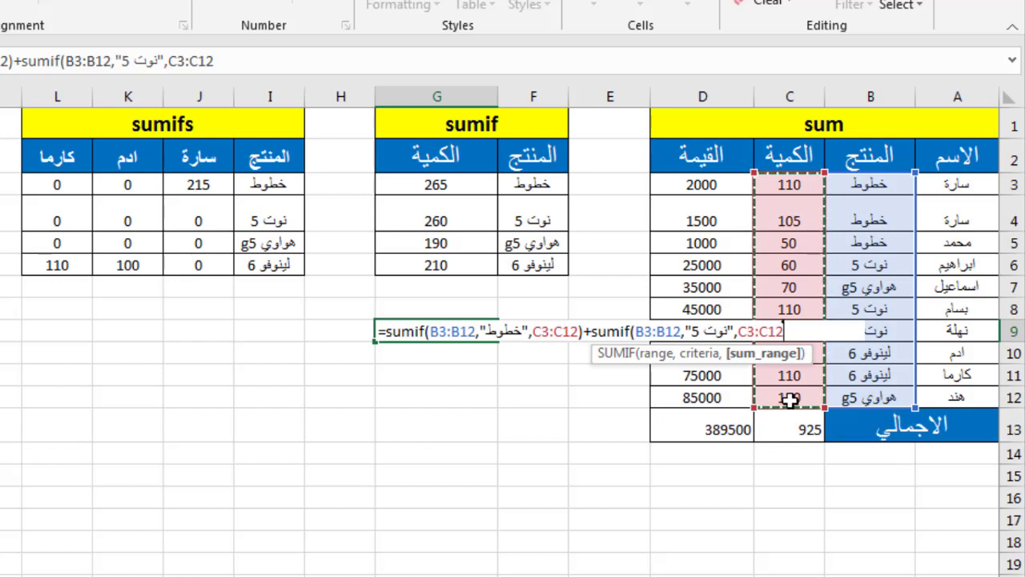
{"action": "type", "text": ")"}
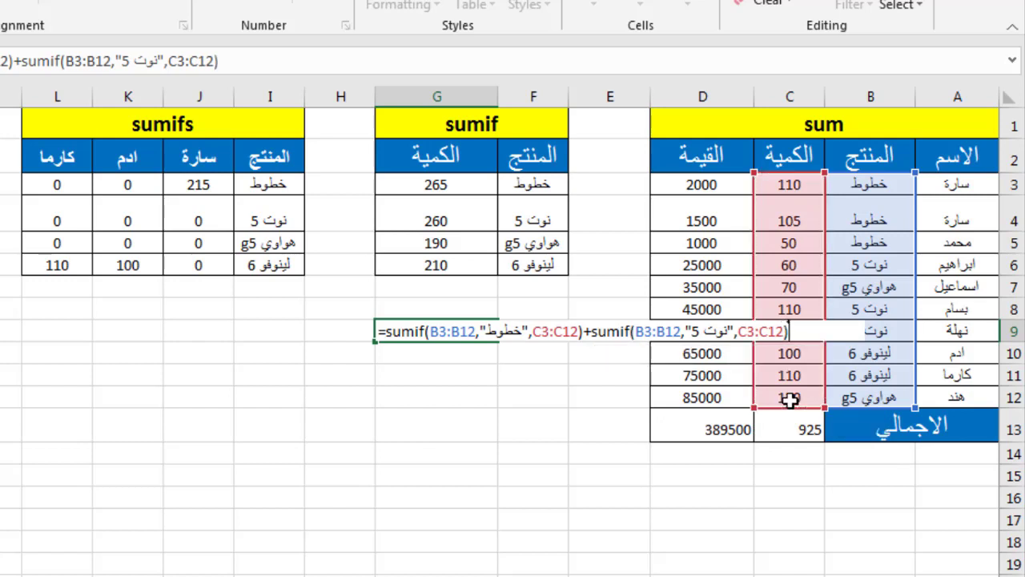
{"action": "key", "text": "Return"}
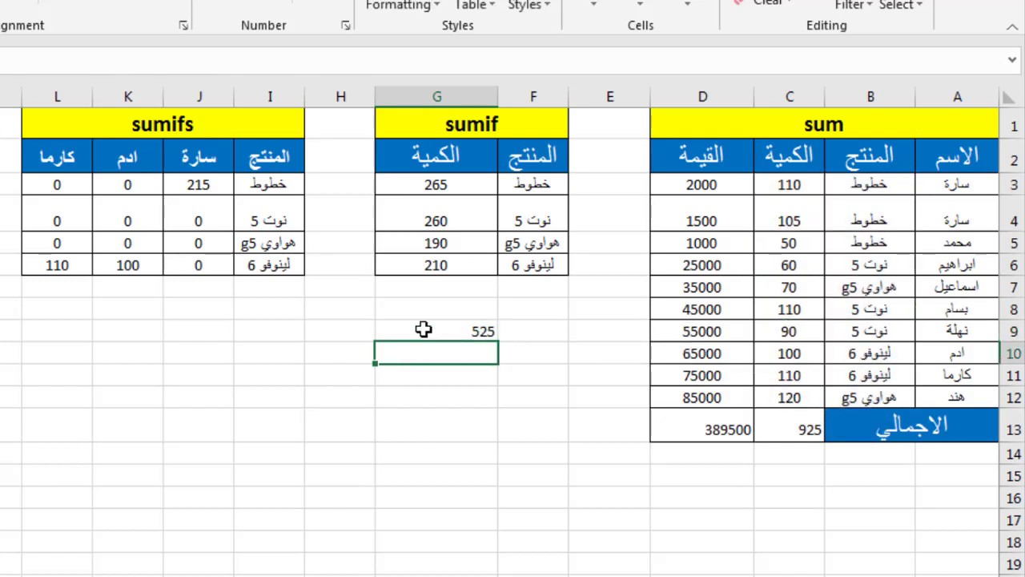
Step: Check G9's 525 total against the نوت 5 quantities 60, 110 and 90 in column C
{"action": "left_click", "coordinate": [424, 330]}
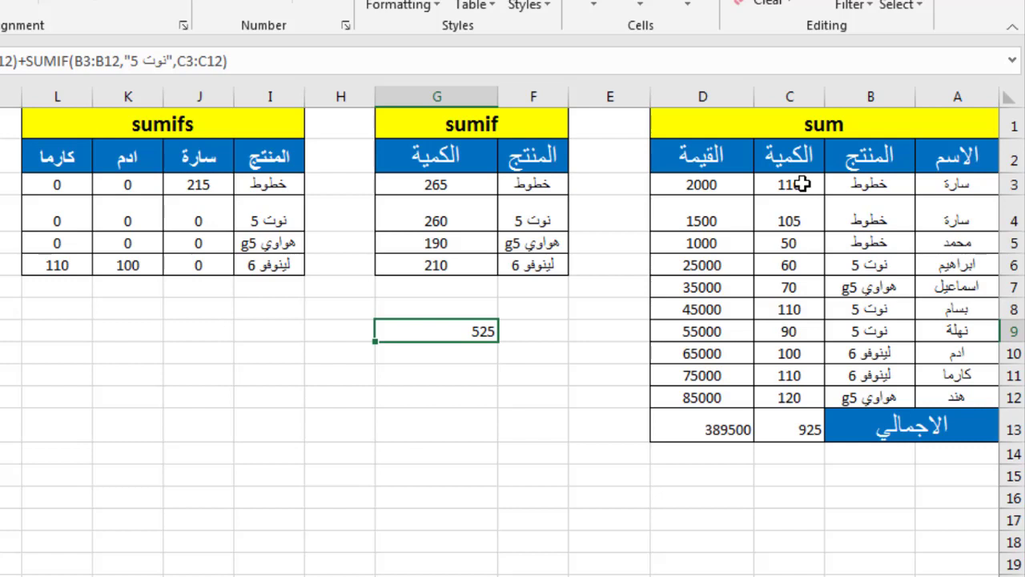
{"action": "left_click_drag", "start_coordinate": [801, 184], "coordinate": [793, 245]}
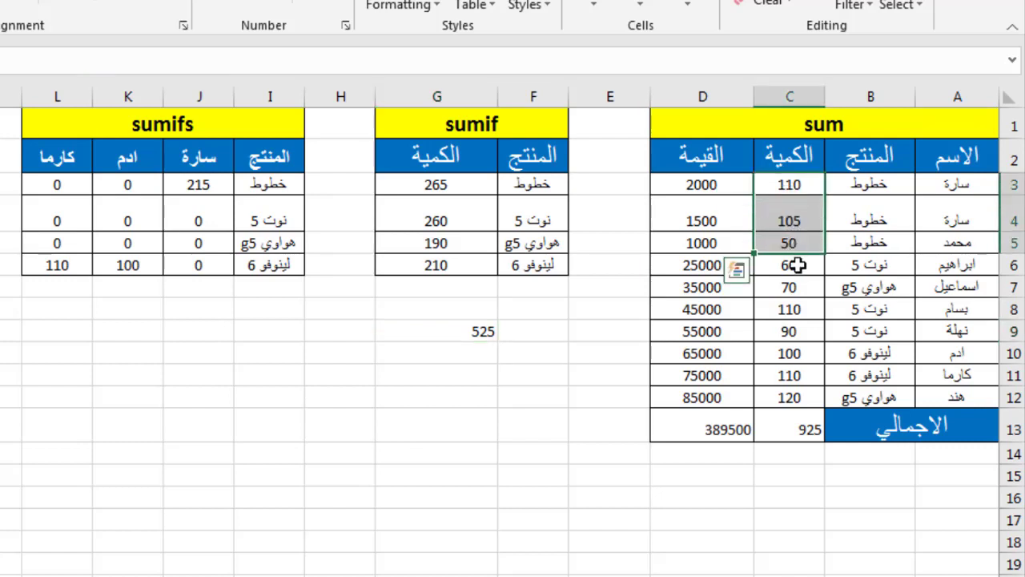
{"action": "left_click", "coordinate": [798, 265]}
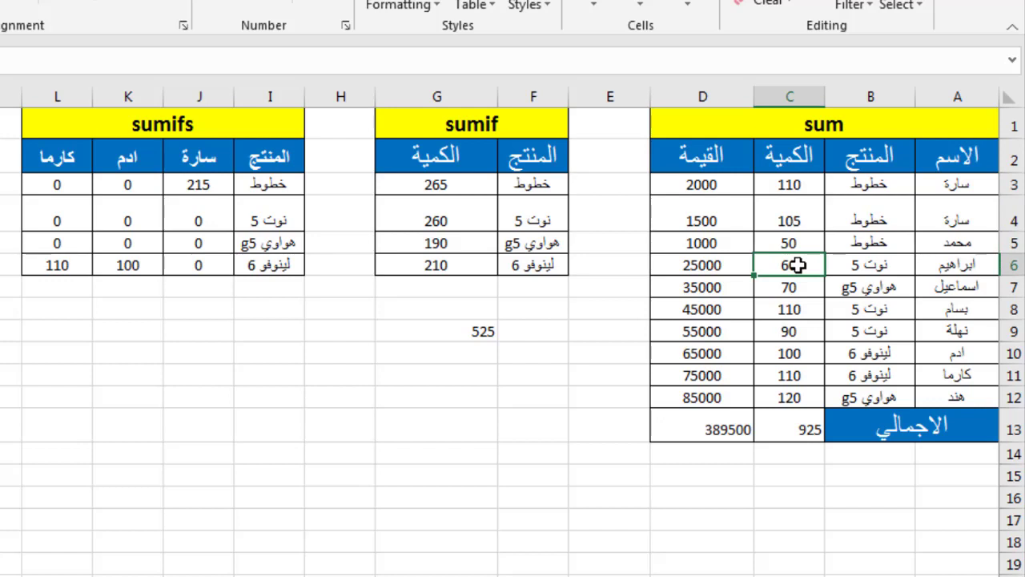
{"action": "left_click", "coordinate": [809, 311]}
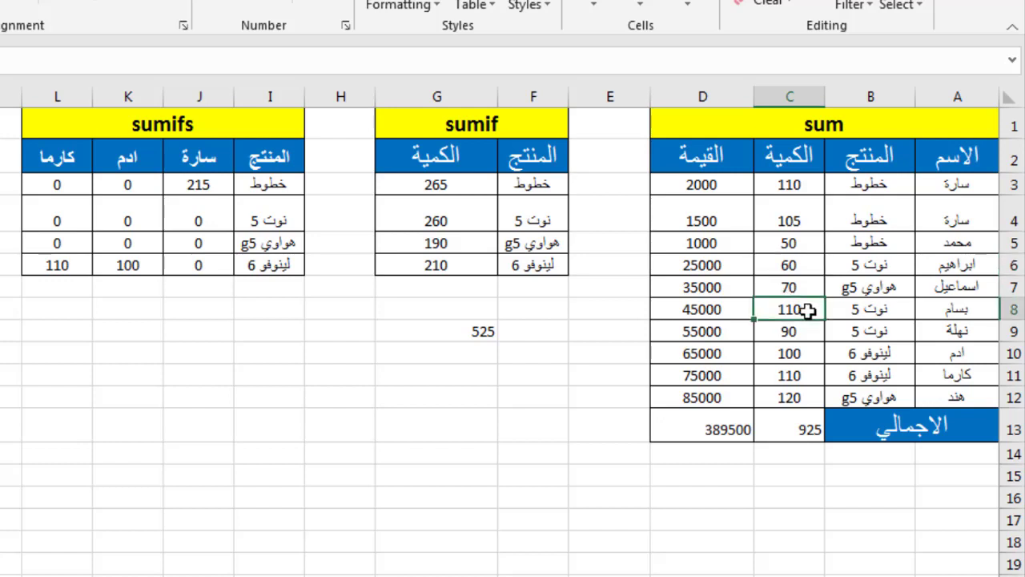
{"action": "left_click_drag", "start_coordinate": [806, 311], "coordinate": [805, 330]}
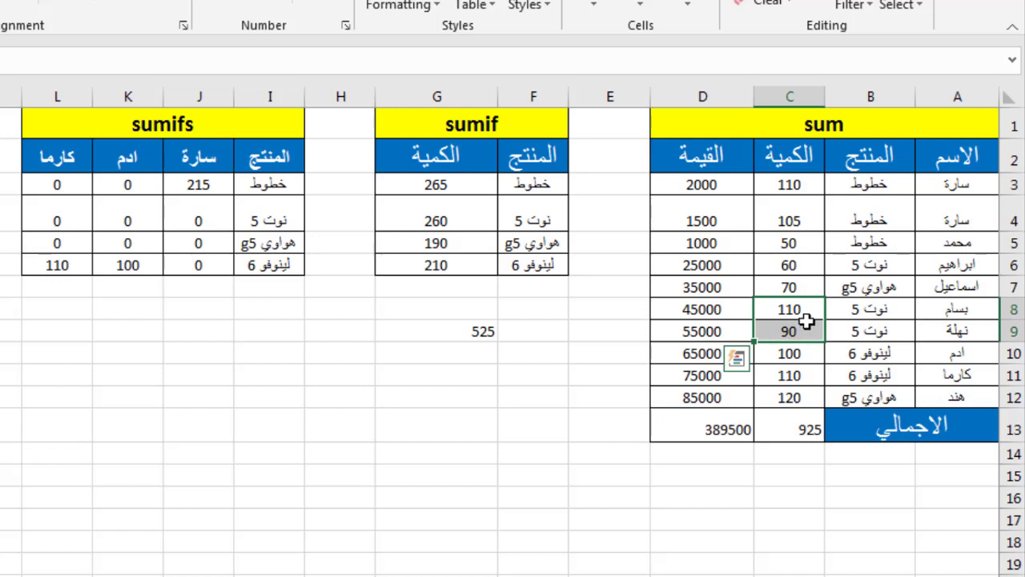
{"action": "left_click", "coordinate": [479, 330]}
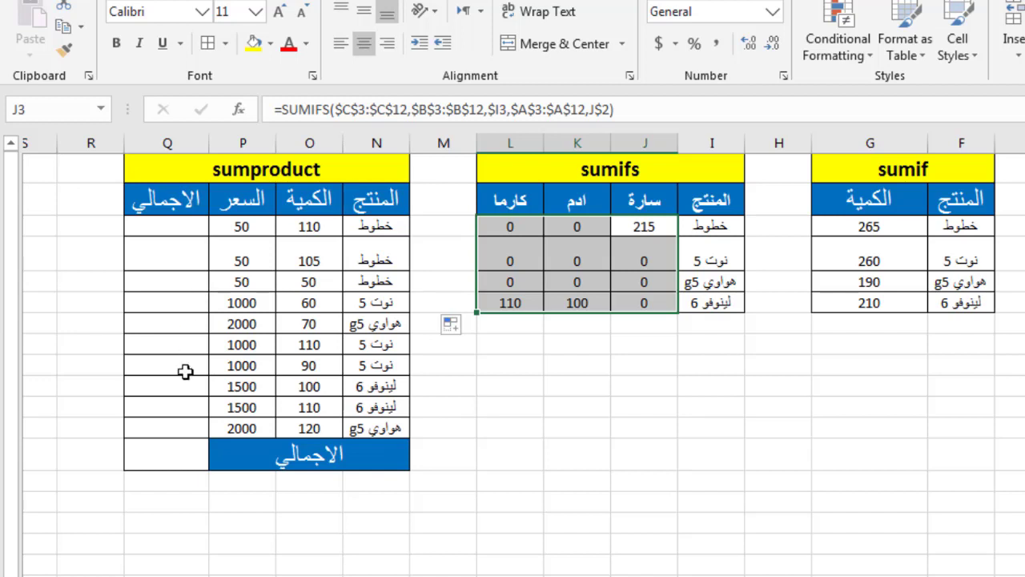
Step: Review the first rows' quantities and prices (110×50, 105×50, 50×50) in the sumproduct table
{"action": "left_click", "coordinate": [177, 459]}
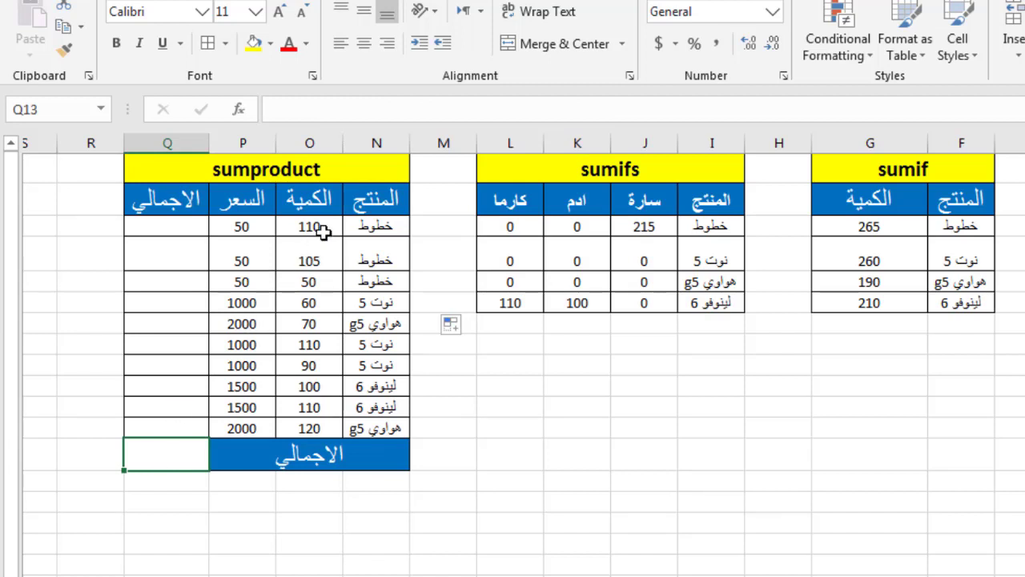
{"action": "left_click", "coordinate": [323, 231]}
{"action": "left_click", "coordinate": [245, 229]}
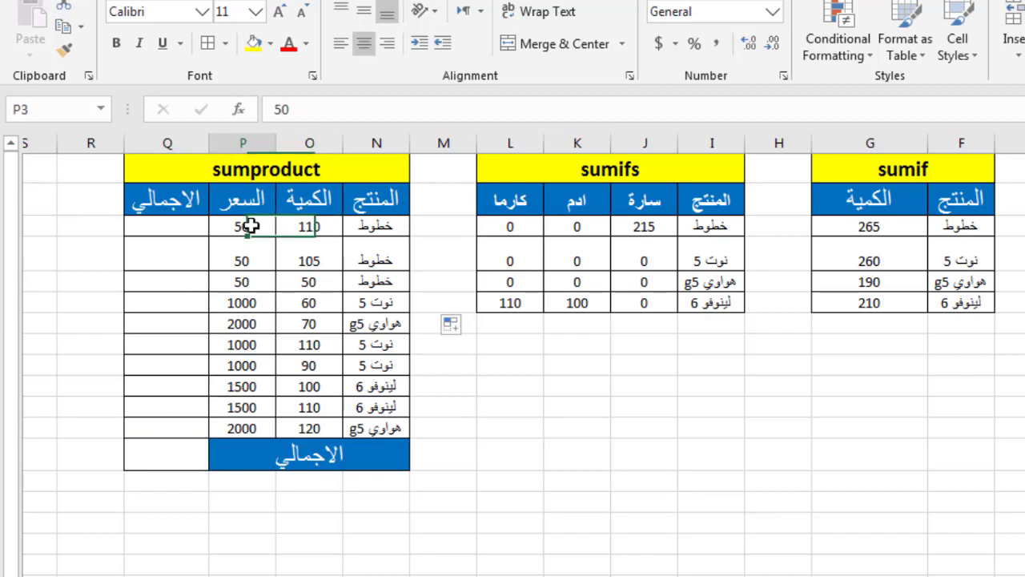
{"action": "left_click", "coordinate": [176, 224]}
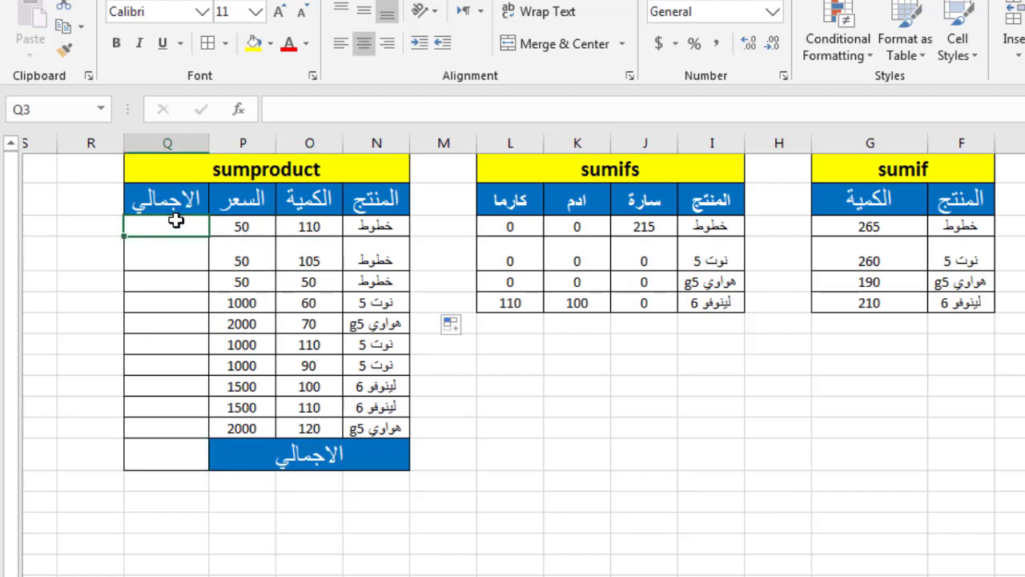
{"action": "left_click", "coordinate": [318, 260]}
{"action": "left_click", "coordinate": [243, 256]}
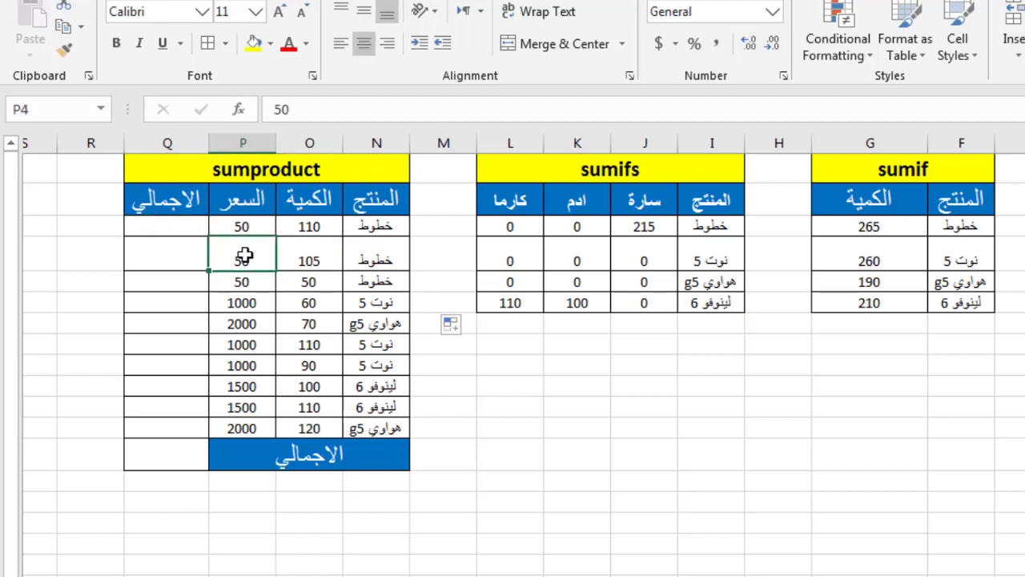
{"action": "left_click", "coordinate": [185, 251]}
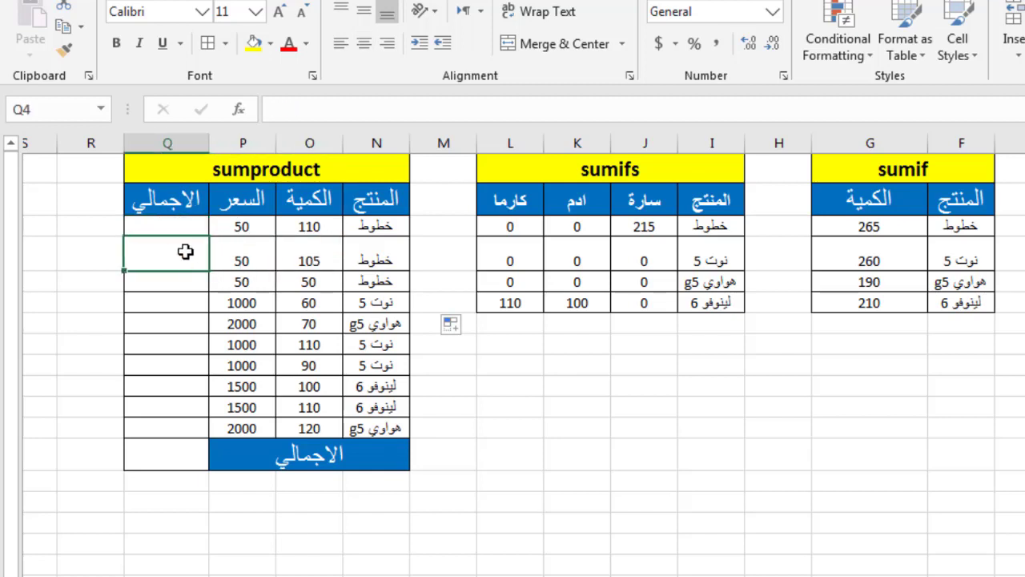
{"action": "left_click", "coordinate": [326, 285]}
{"action": "left_click", "coordinate": [249, 281]}
{"action": "left_click_drag", "start_coordinate": [249, 281], "coordinate": [160, 279]}
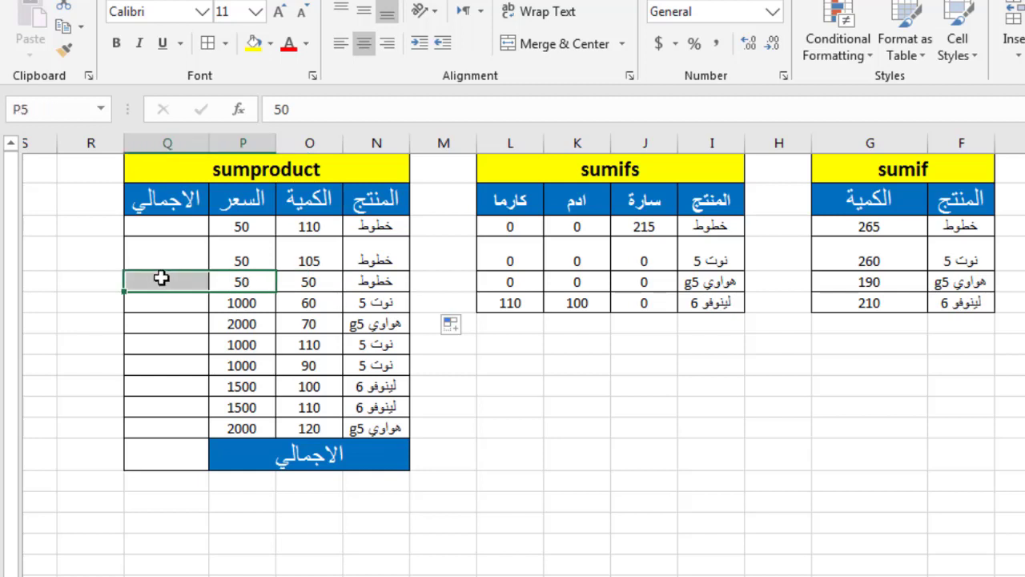
Step: Enter =O3*P3 in Q3 and fill it down to Q12
{"action": "left_click", "coordinate": [184, 225]}
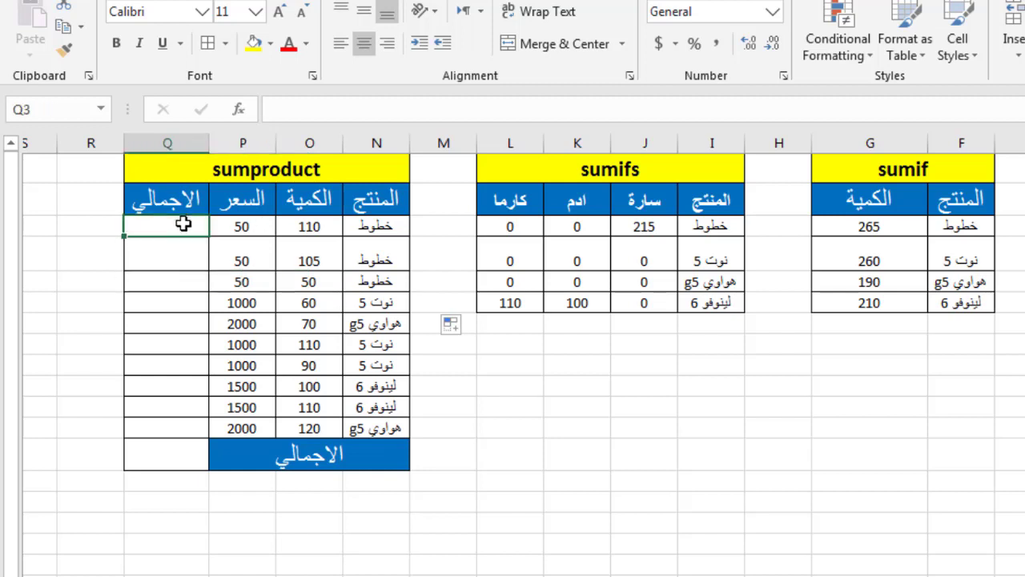
{"action": "type", "text": "="}
{"action": "left_click", "coordinate": [298, 227]}
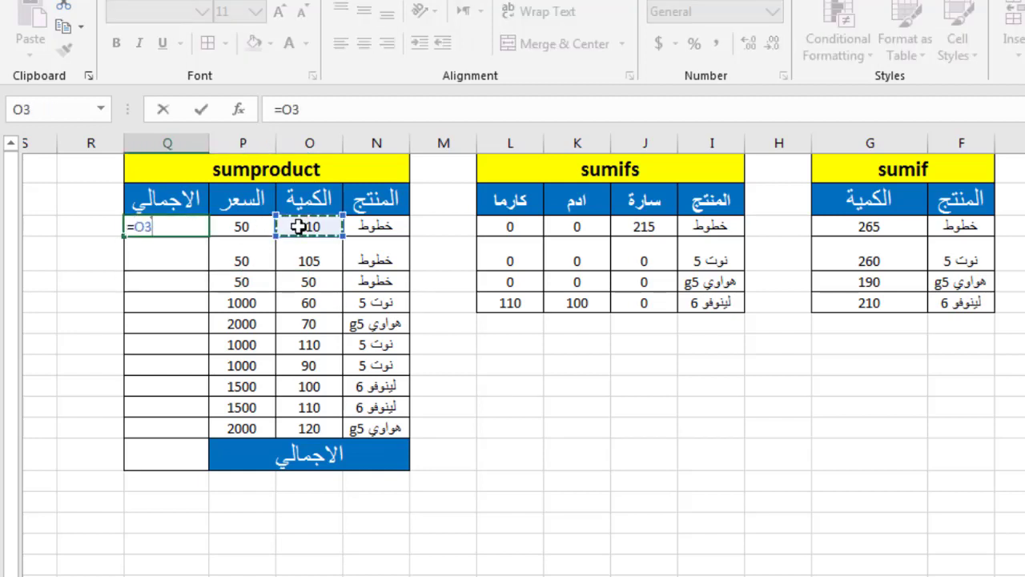
{"action": "type", "text": "*"}
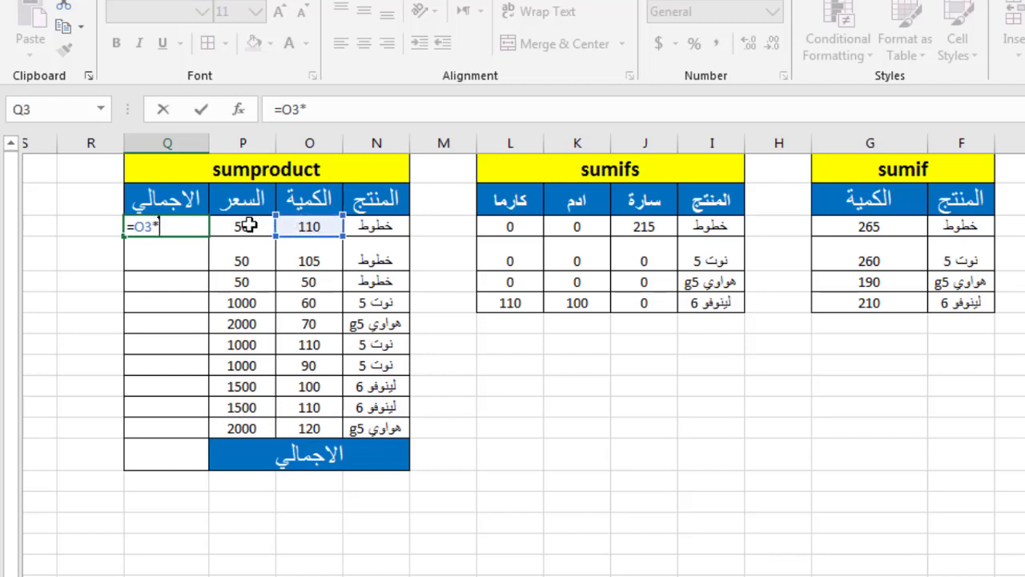
{"action": "left_click", "coordinate": [245, 225]}
{"action": "key", "text": "Return"}
{"action": "left_click", "coordinate": [135, 229]}
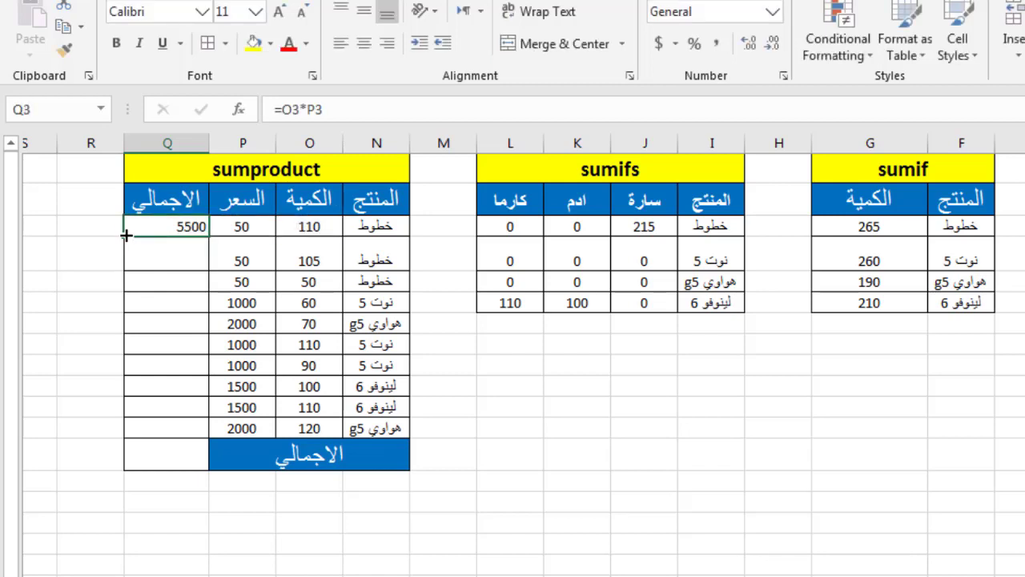
{"action": "mouse_move", "coordinate": [125, 236]}
{"action": "left_mouse_down"}
{"action": "mouse_move", "coordinate": [137, 416]}
{"action": "mouse_move", "coordinate": [151, 430]}
{"action": "left_mouse_up"}
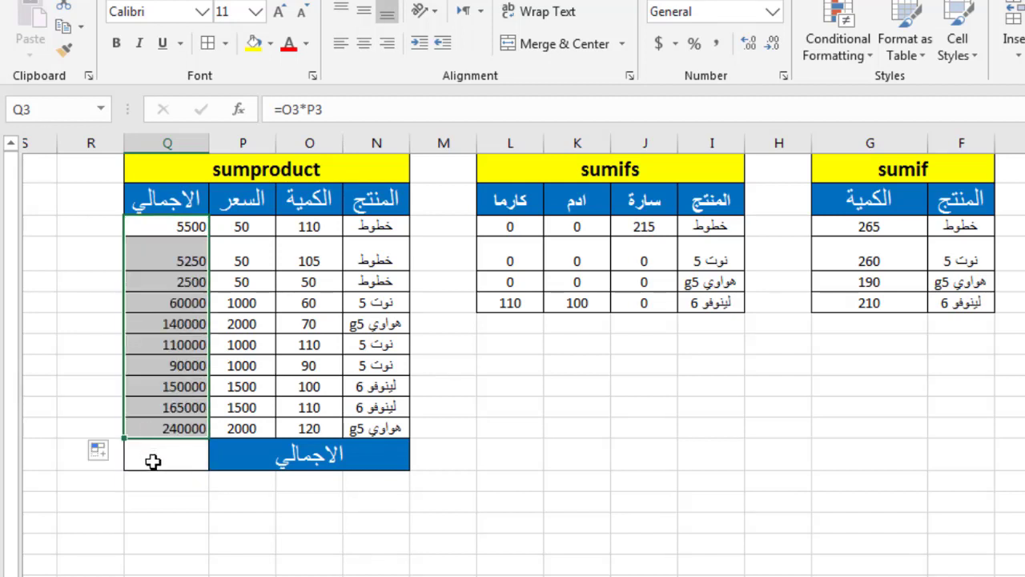
Step: AutoSum the row products into Q13 for a 968250 total, then select the total column
{"action": "left_click", "coordinate": [153, 461]}
{"action": "key", "text": "alt+equal"}
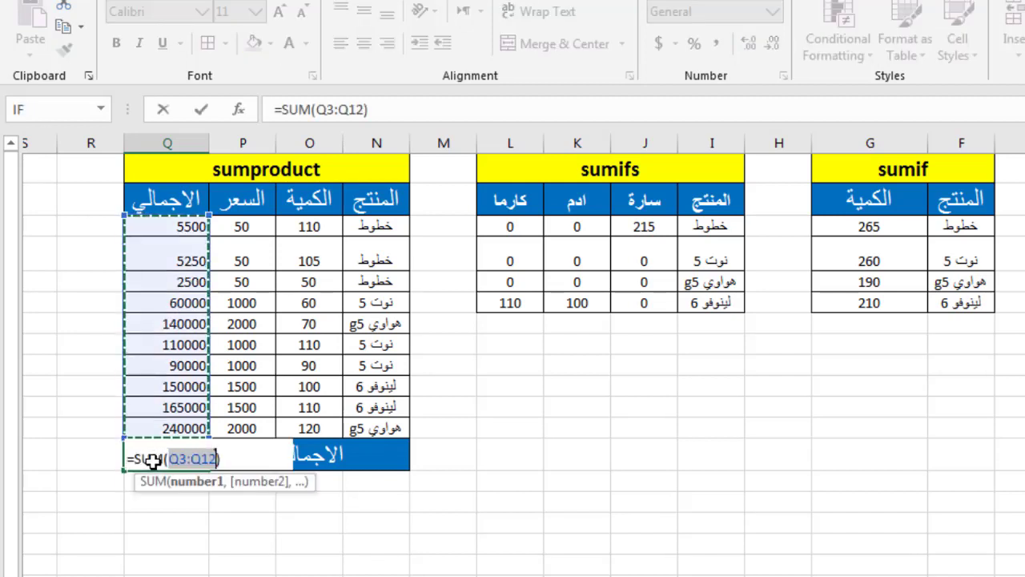
{"action": "key", "text": "Return"}
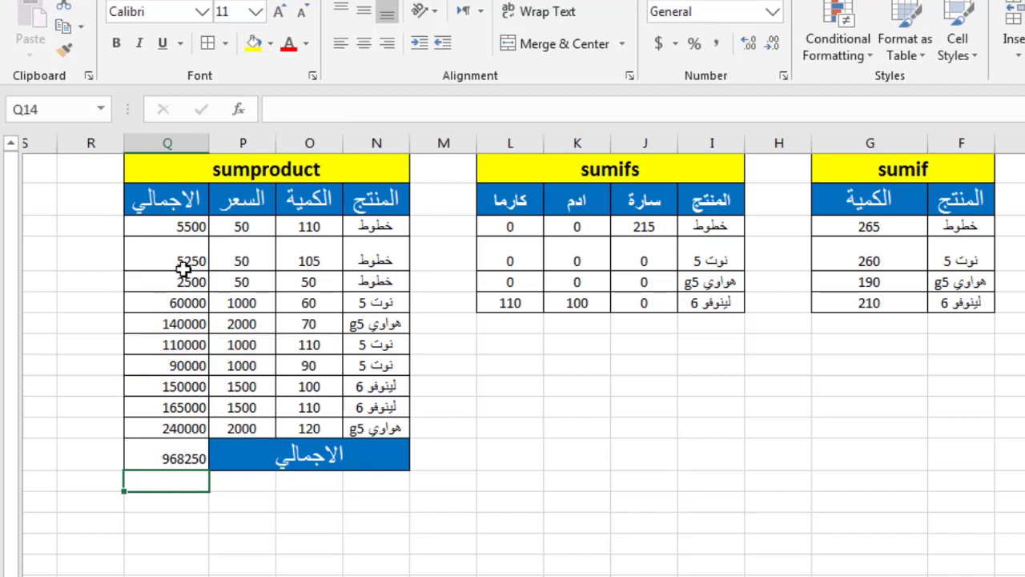
{"action": "left_click", "coordinate": [189, 229]}
{"action": "left_click_drag", "start_coordinate": [178, 355], "coordinate": [169, 488]}
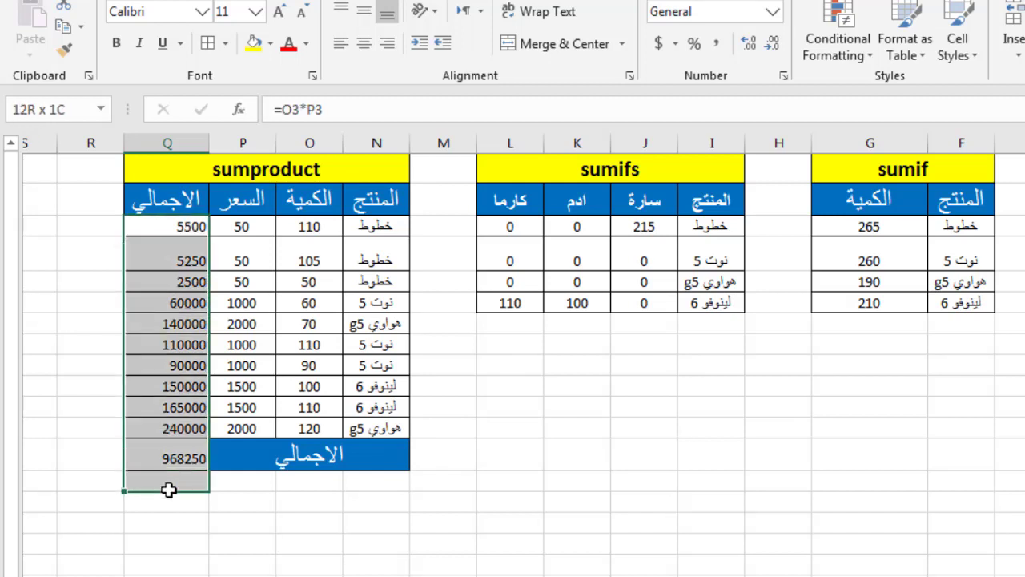
Step: Clear column Q and enter =SUMPRODUCT(O3:O12,P3:P12) in Q13, returning 968250
{"action": "key", "text": "Delete"}
{"action": "left_click", "coordinate": [173, 457]}
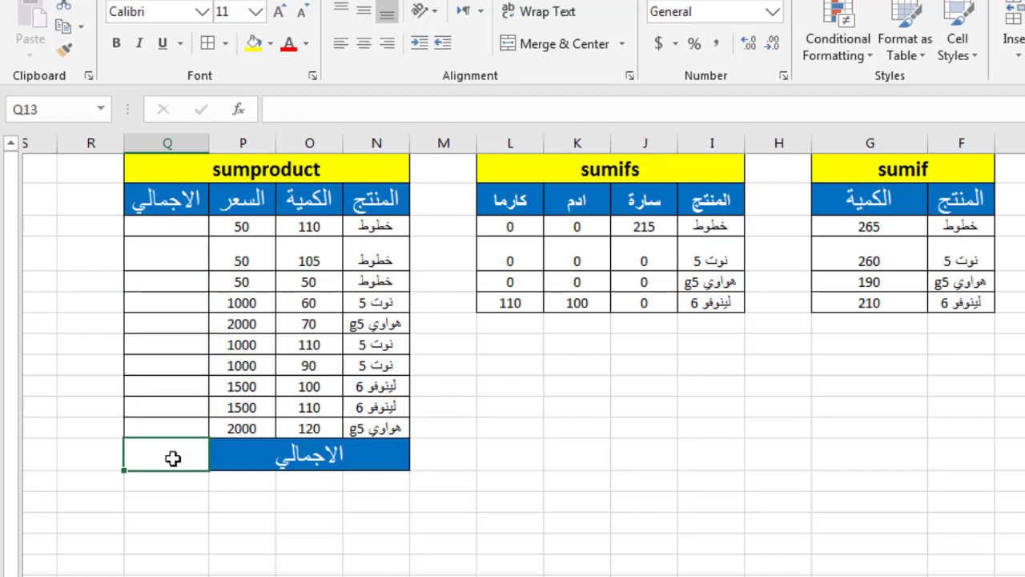
{"action": "type", "text": "=sum"}
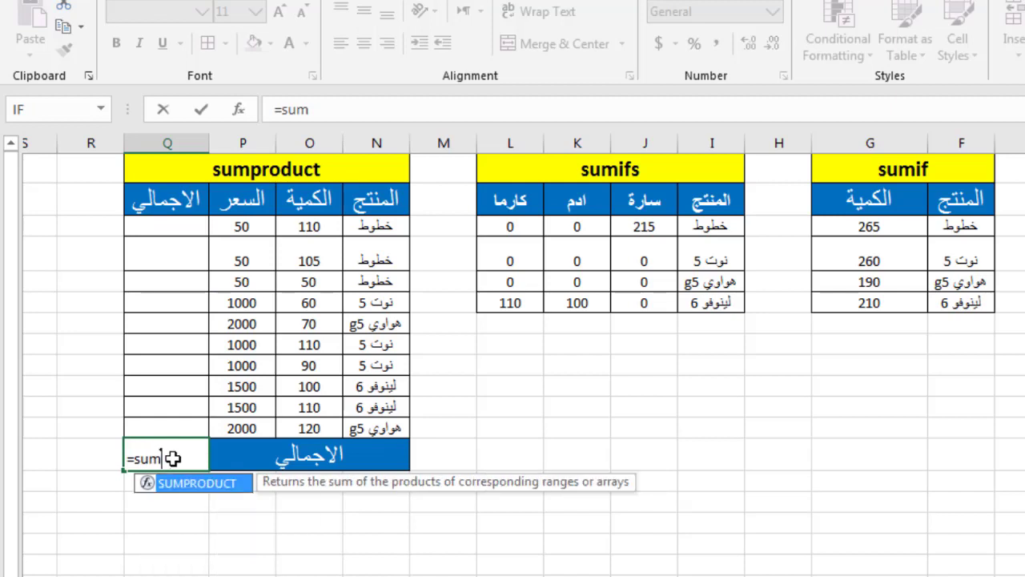
{"action": "type", "text": "produ"}
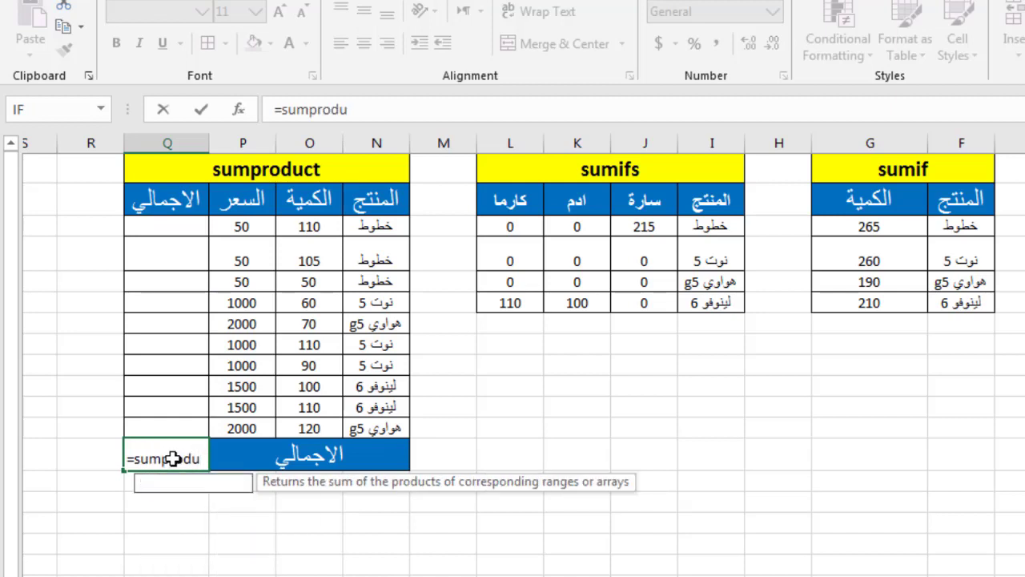
{"action": "type", "text": "ct("}
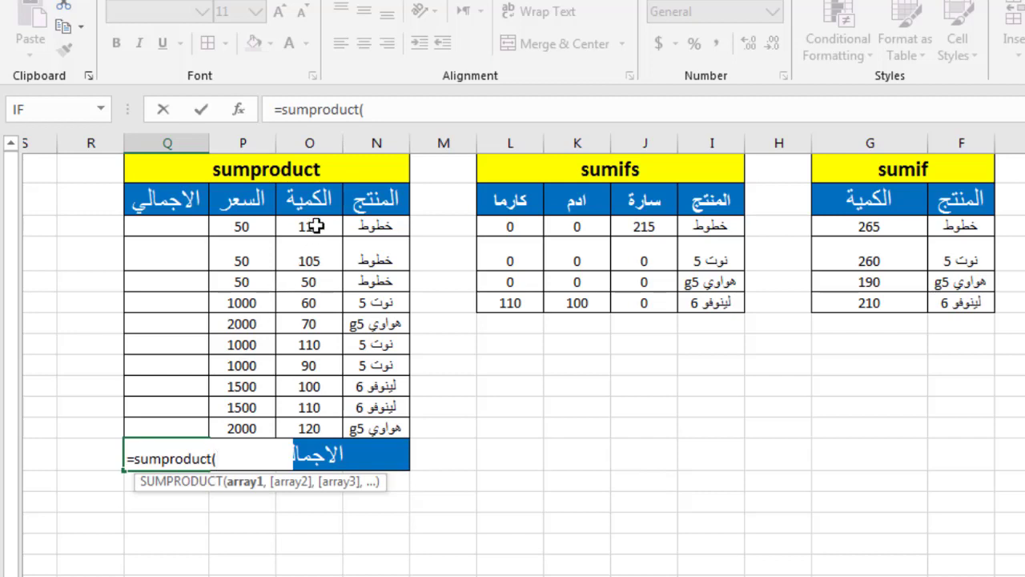
{"action": "mouse_move", "coordinate": [315, 227]}
{"action": "left_mouse_down"}
{"action": "mouse_move", "coordinate": [295, 435]}
{"action": "mouse_move", "coordinate": [303, 431]}
{"action": "left_mouse_up"}
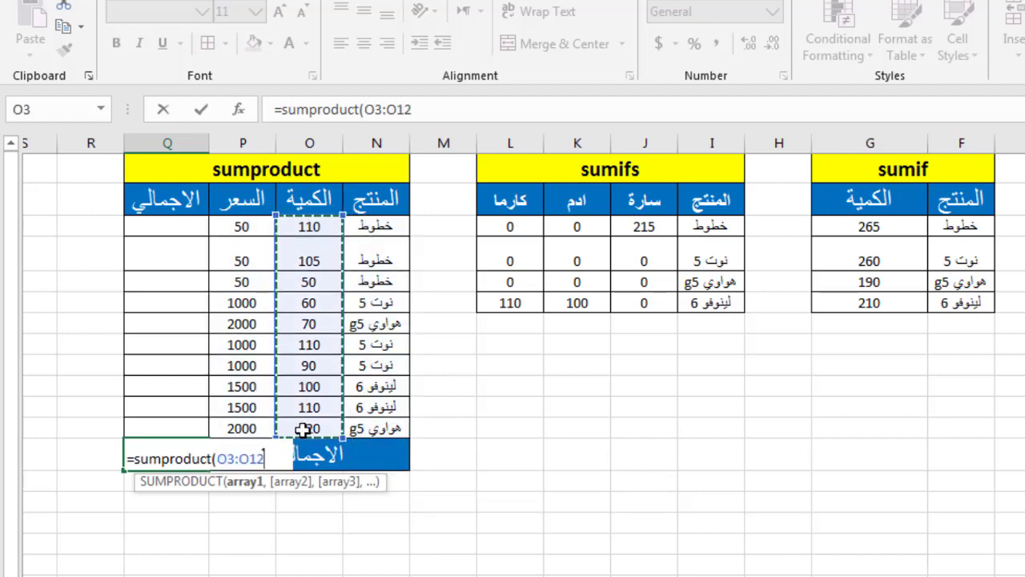
{"action": "type", "text": ","}
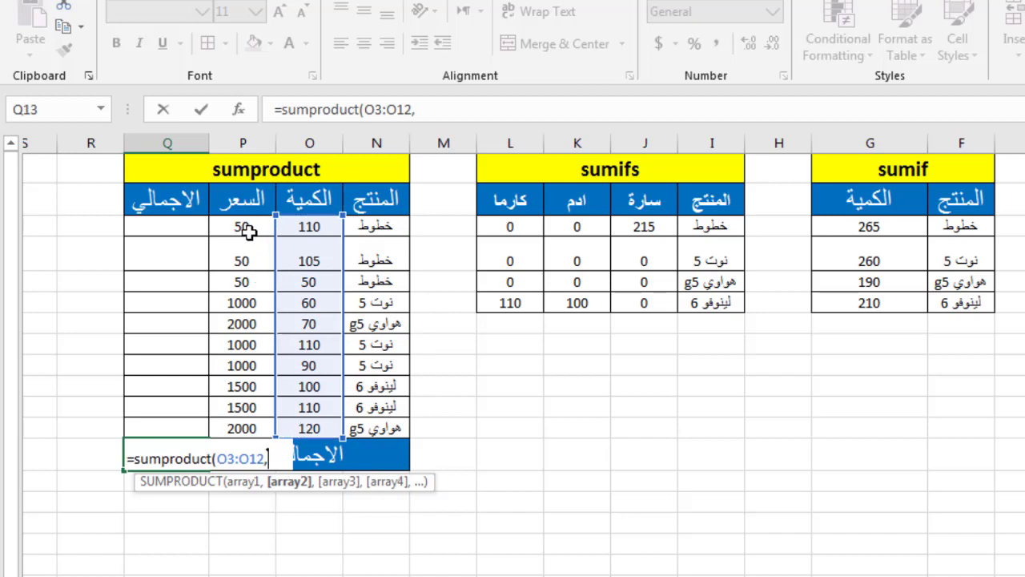
{"action": "left_click_drag", "start_coordinate": [249, 230], "coordinate": [256, 429]}
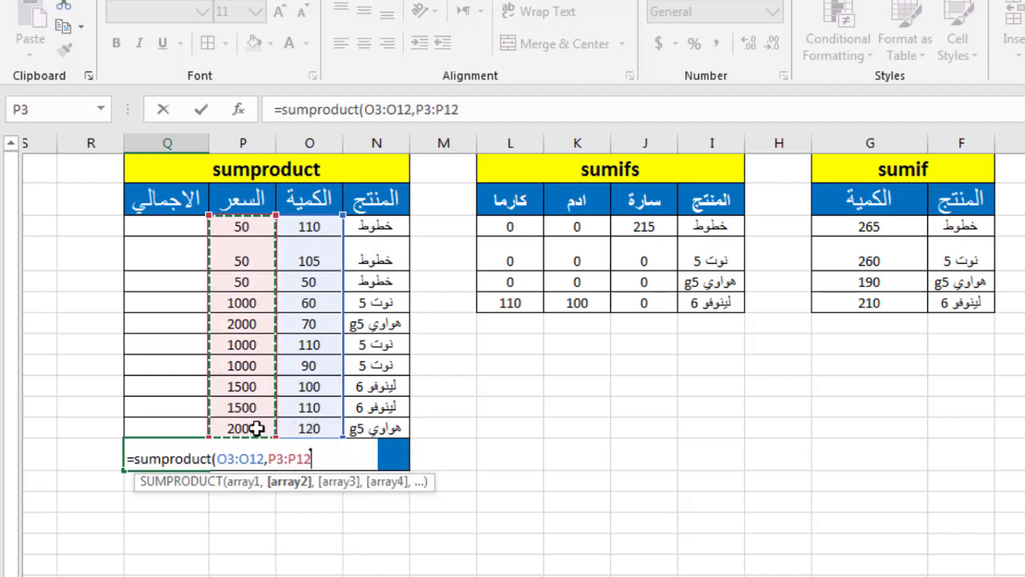
{"action": "key", "text": "Return"}
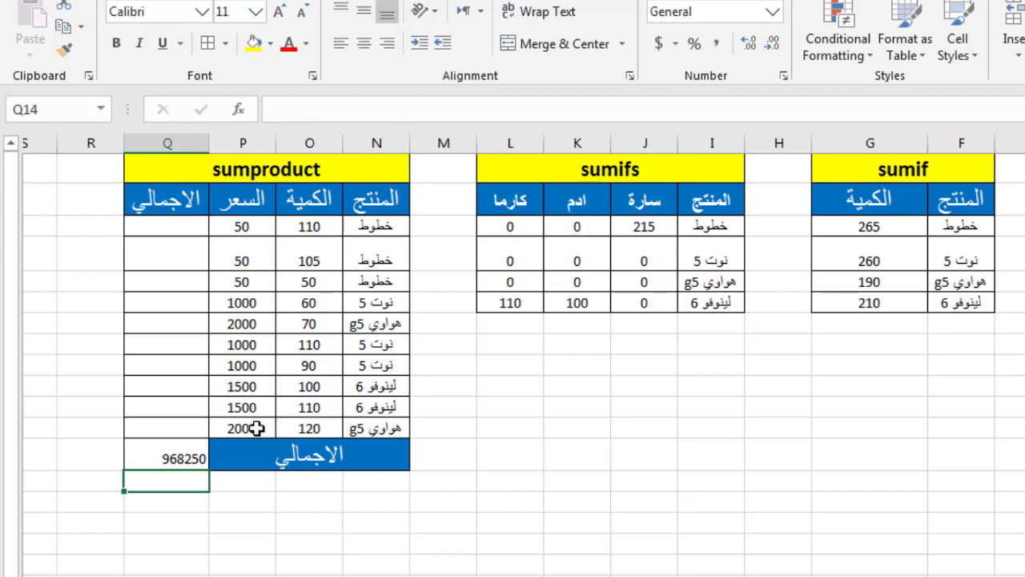